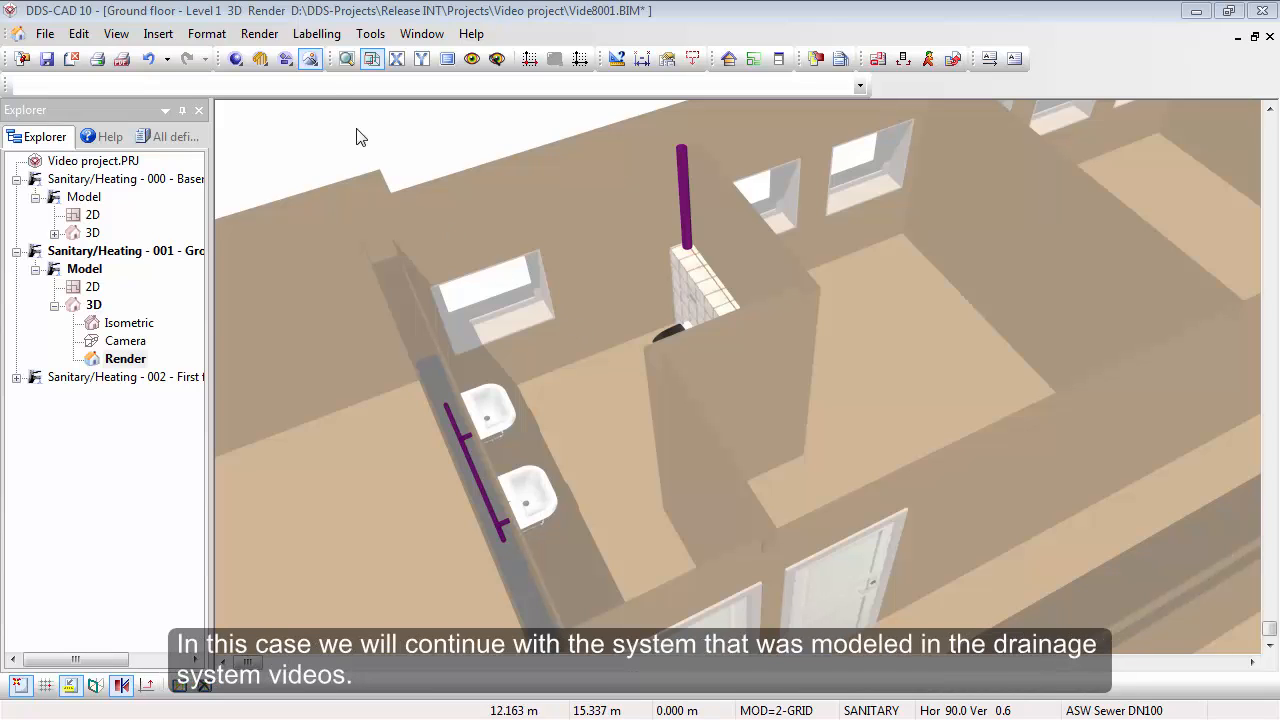
Show the ground floor's 2D model around room 1.05 with the Pipe Network tools available
click(309, 60)
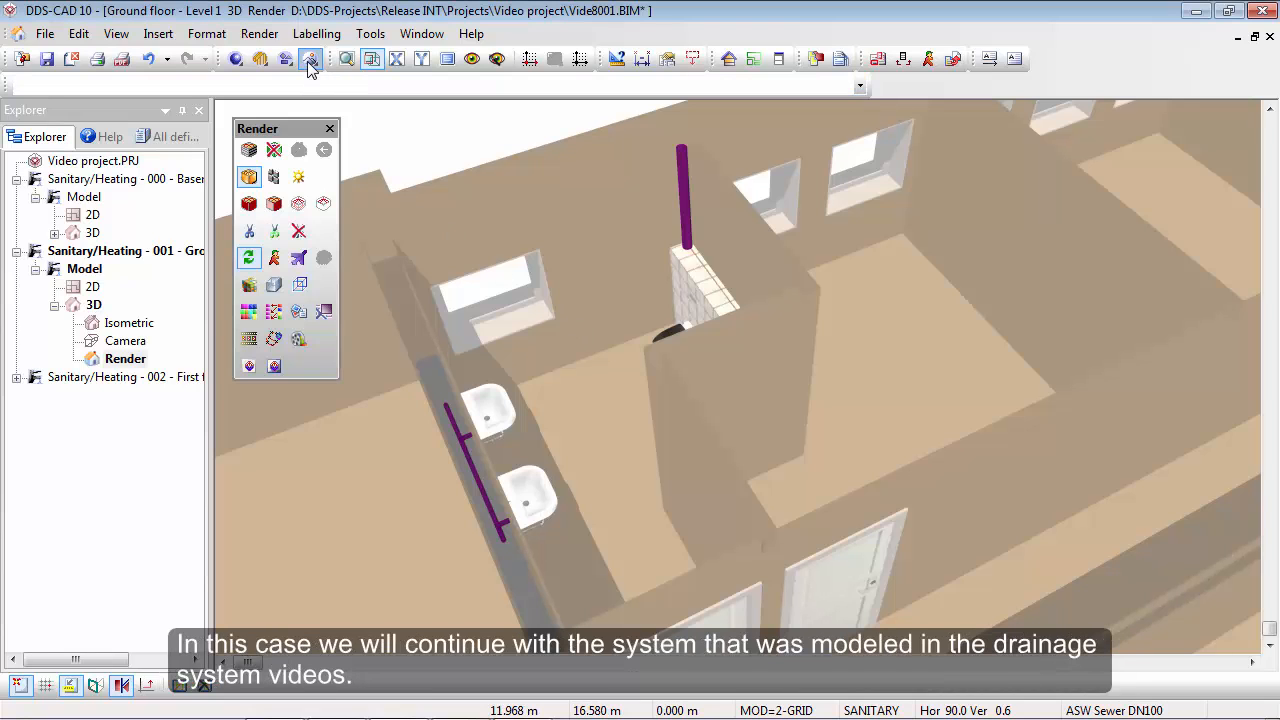
click(235, 66)
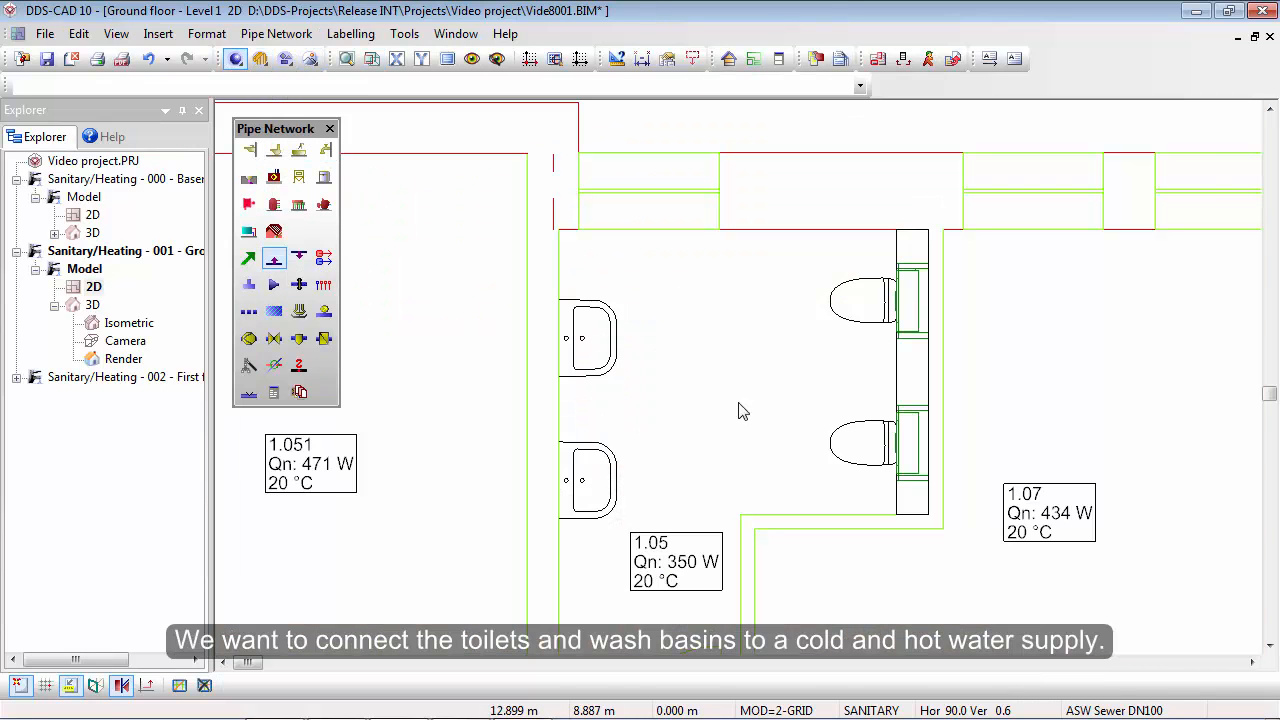
scroll(768, 420, down, 2)
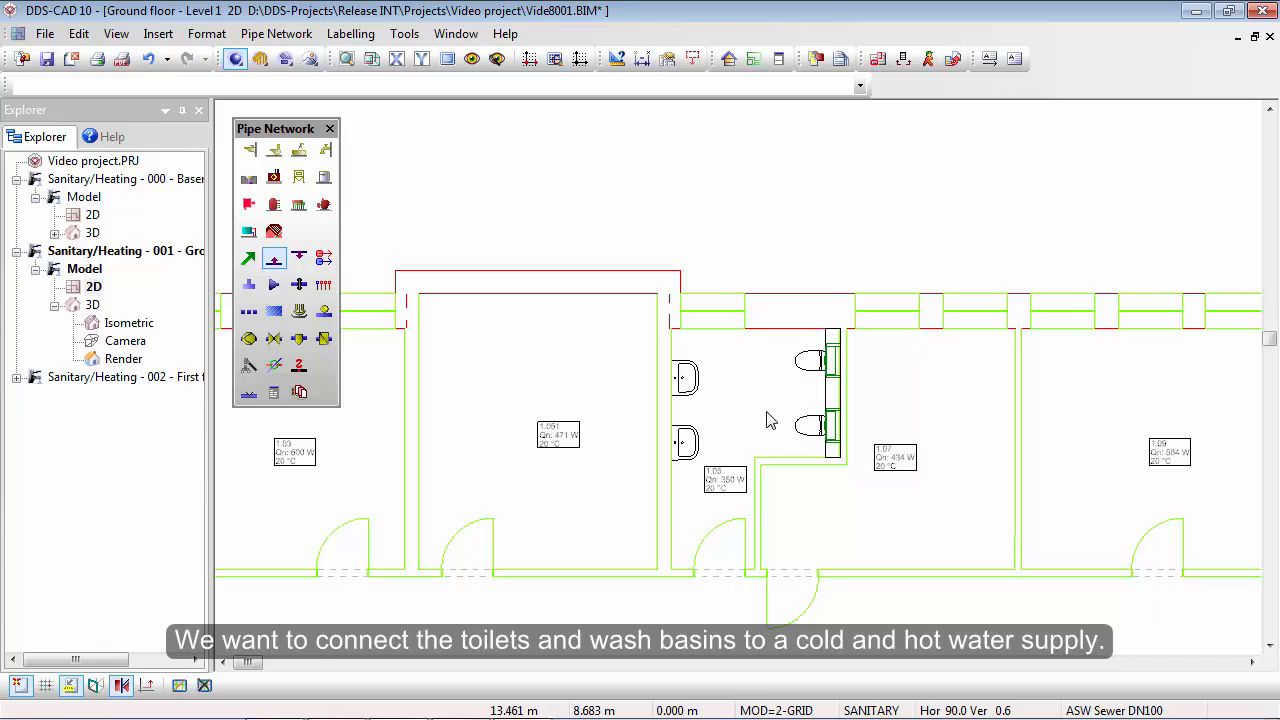
scroll(768, 420, up, 1)
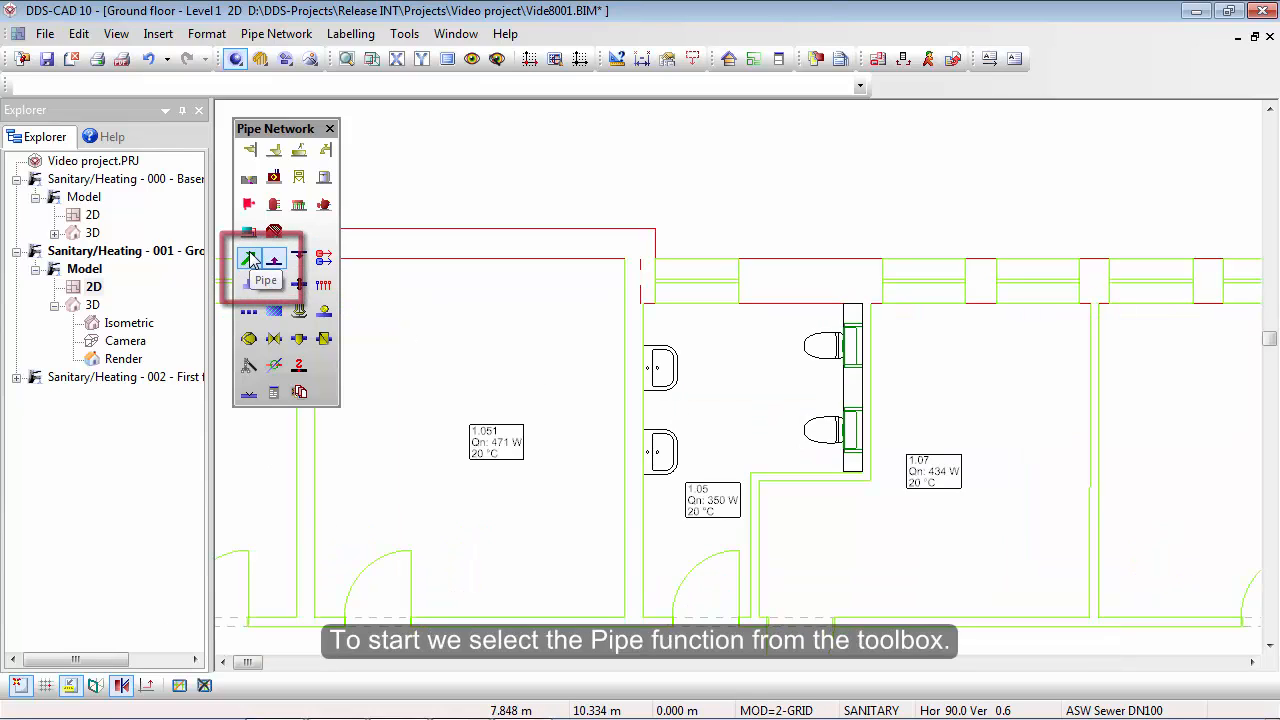
Start a free copper pipe in the hallway with medium PWC Coldwater, size DN 10 and a mounting height of 2.5 m
click(250, 259)
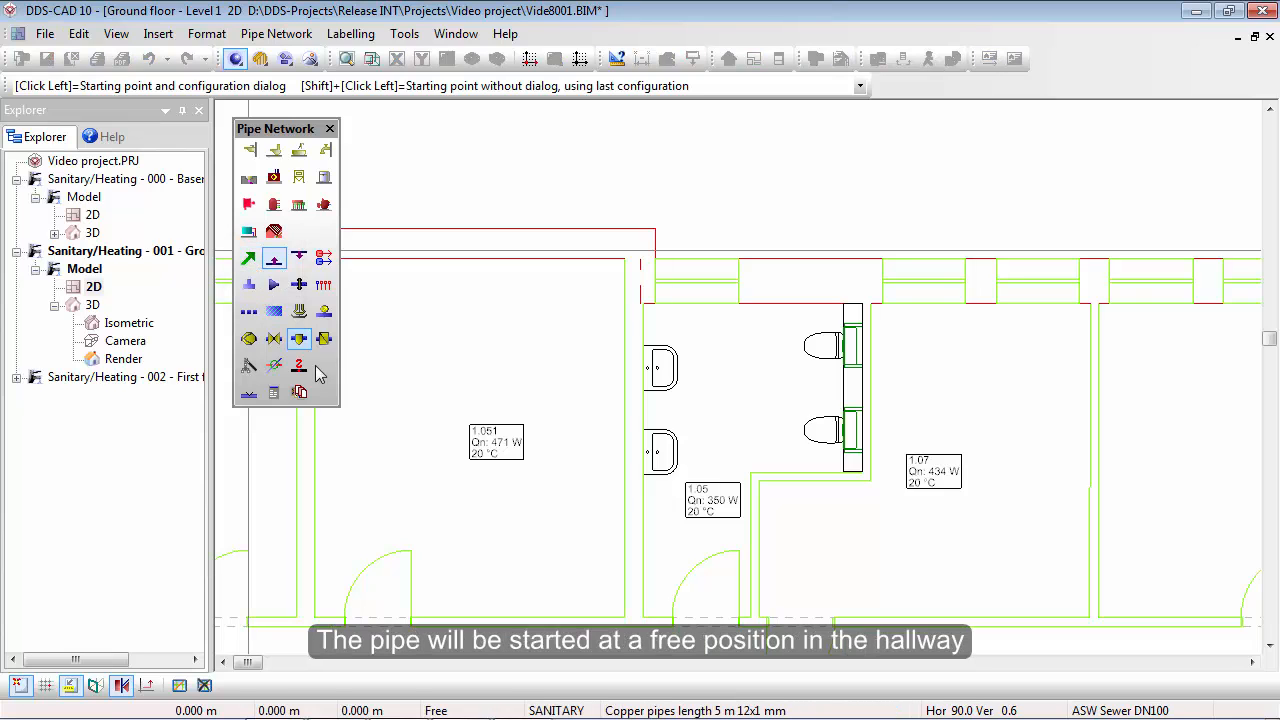
click(396, 651)
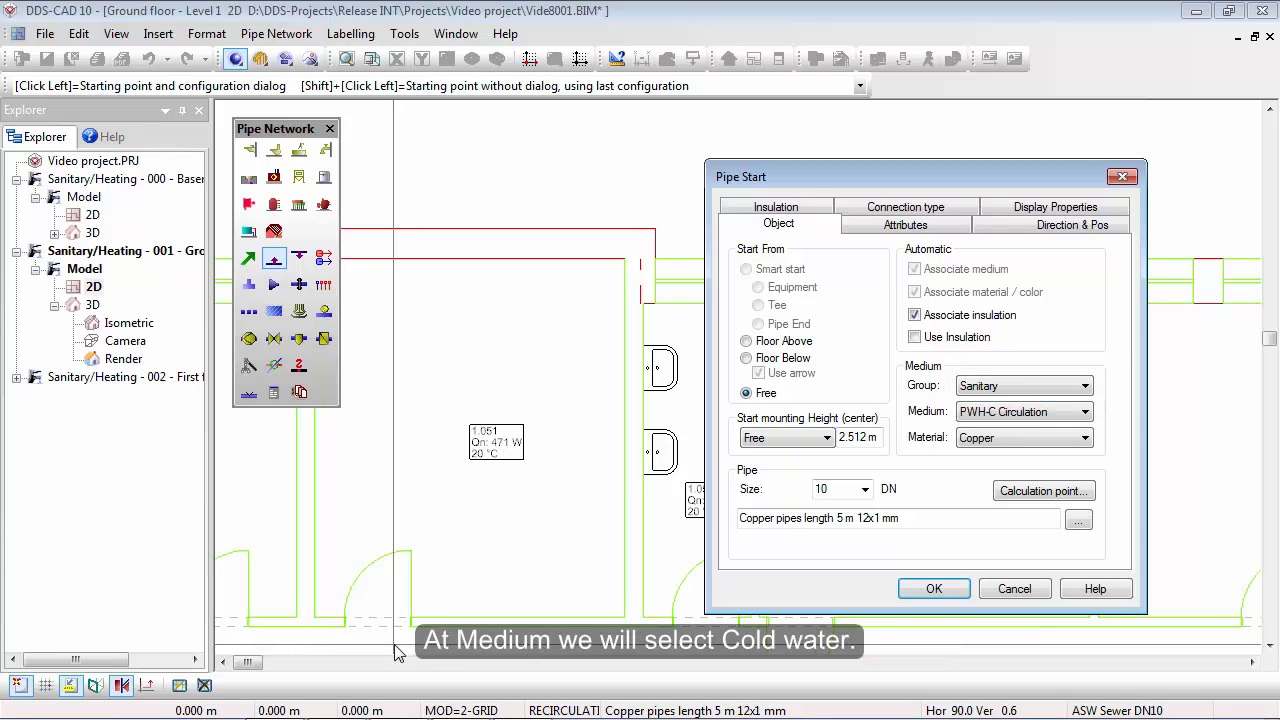
click(1020, 414)
click(1022, 430)
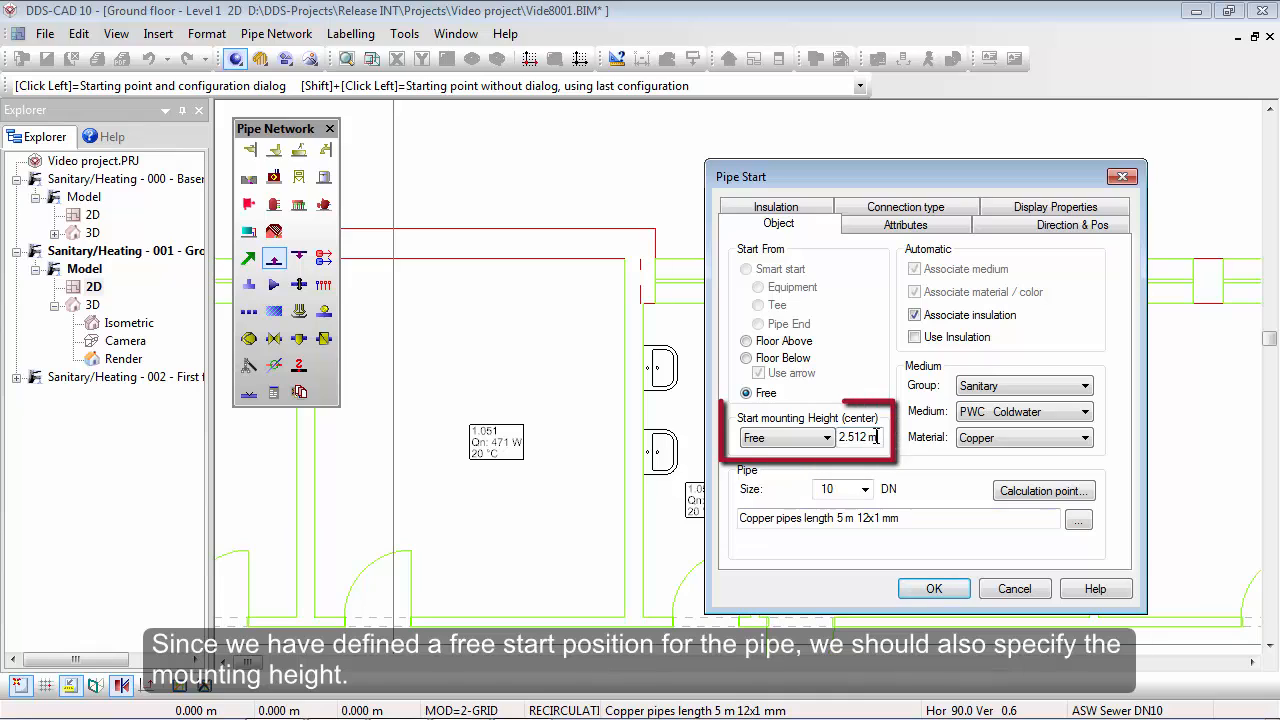
drag(878, 438, 808, 437)
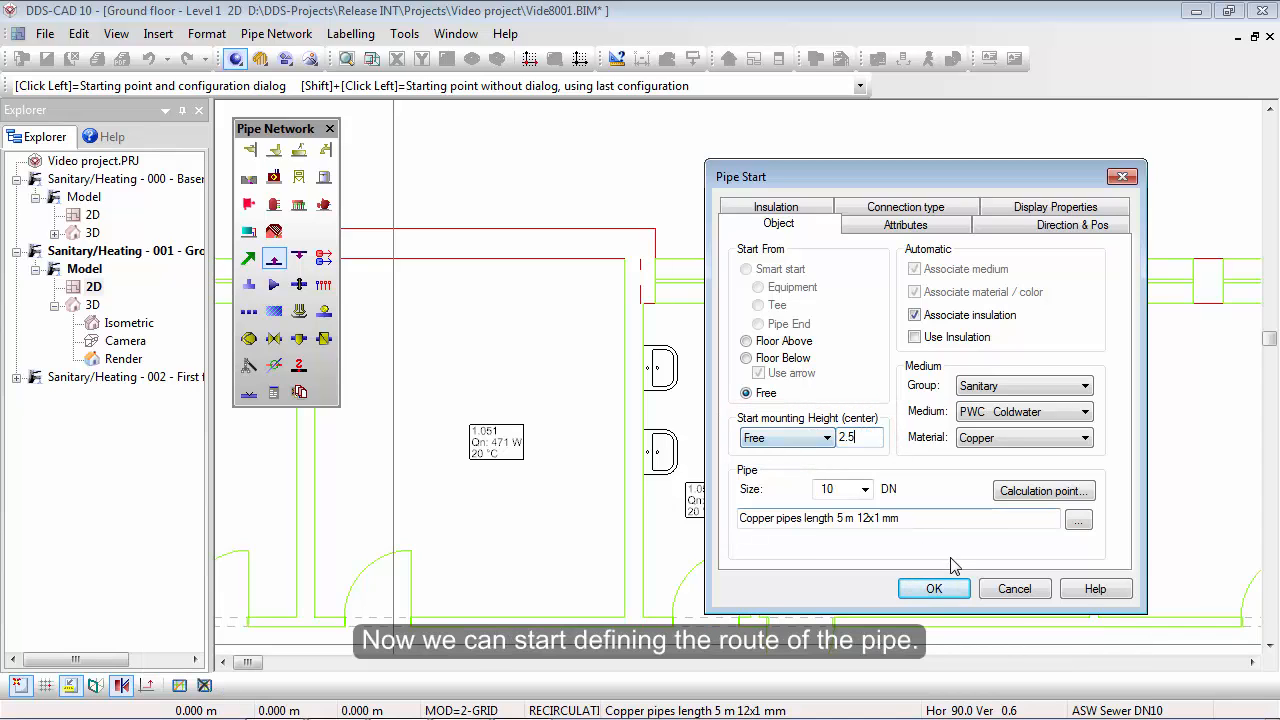
click(933, 588)
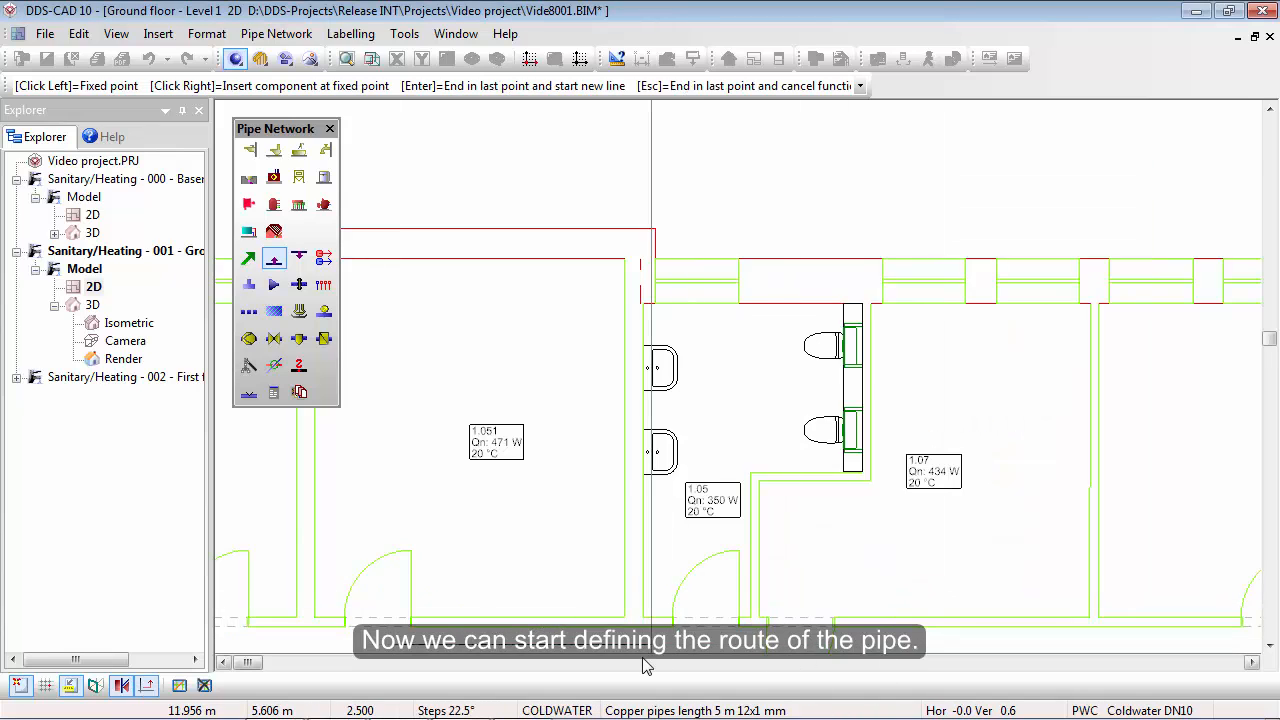
Route the cold water pipe along the hallway and through the wall behind the wash basins, ending it beside the farther basin
scroll(645, 666, up, 3)
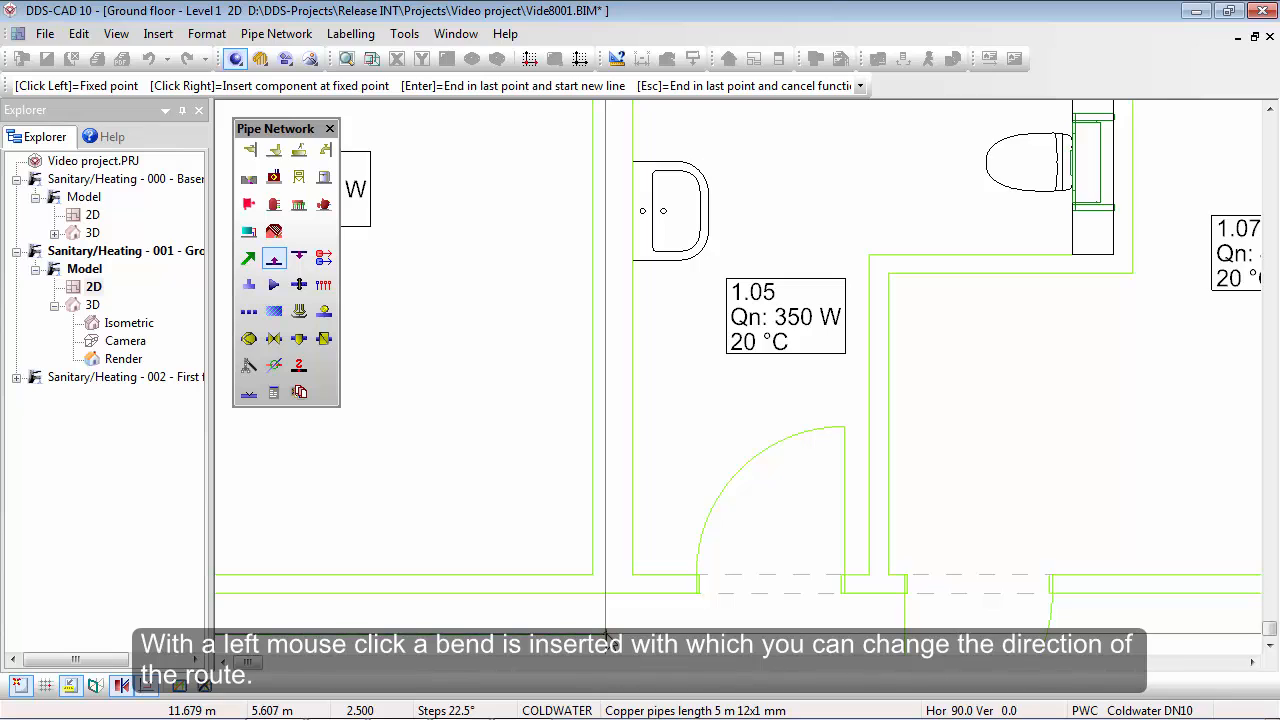
scroll(605, 637, down, 2)
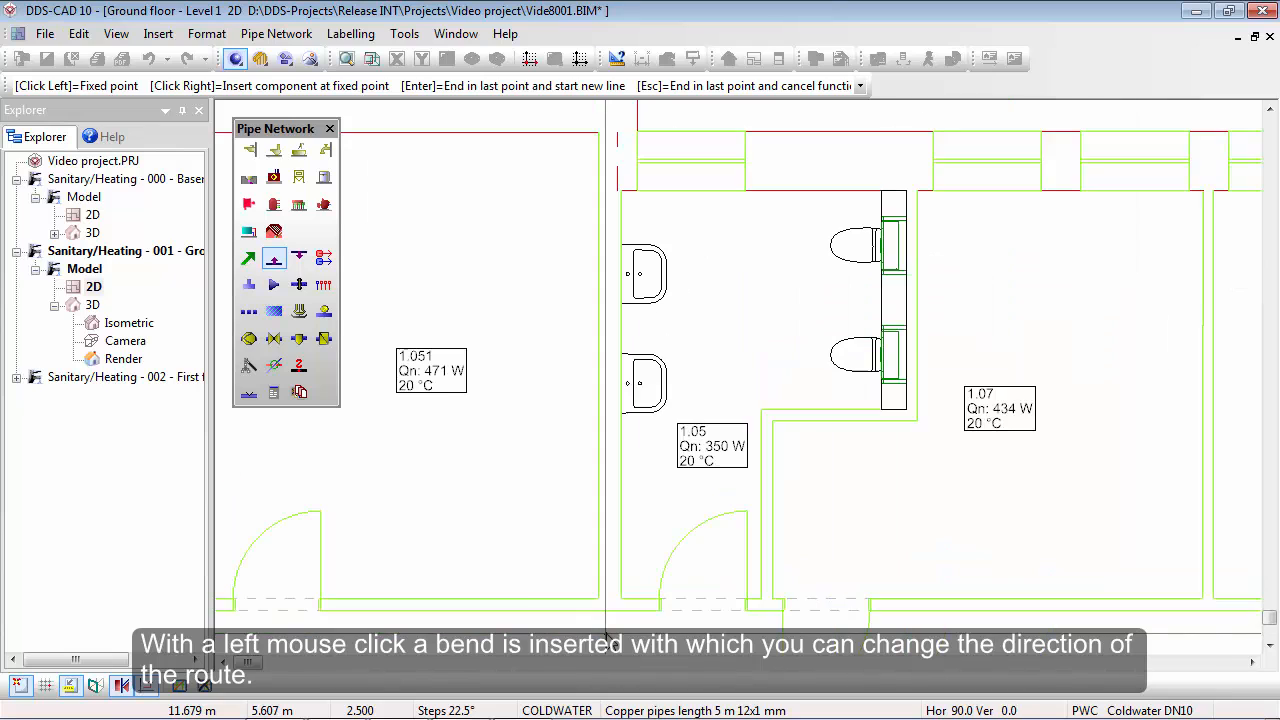
click(610, 249)
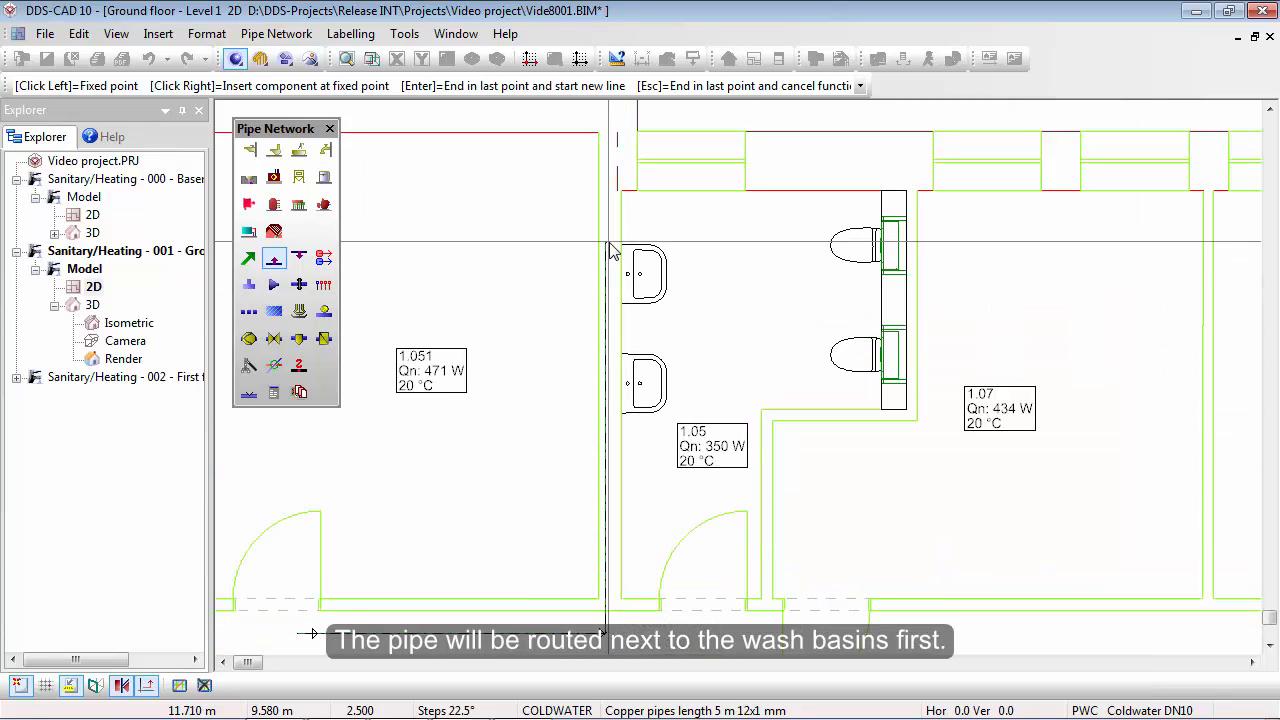
key(Return)
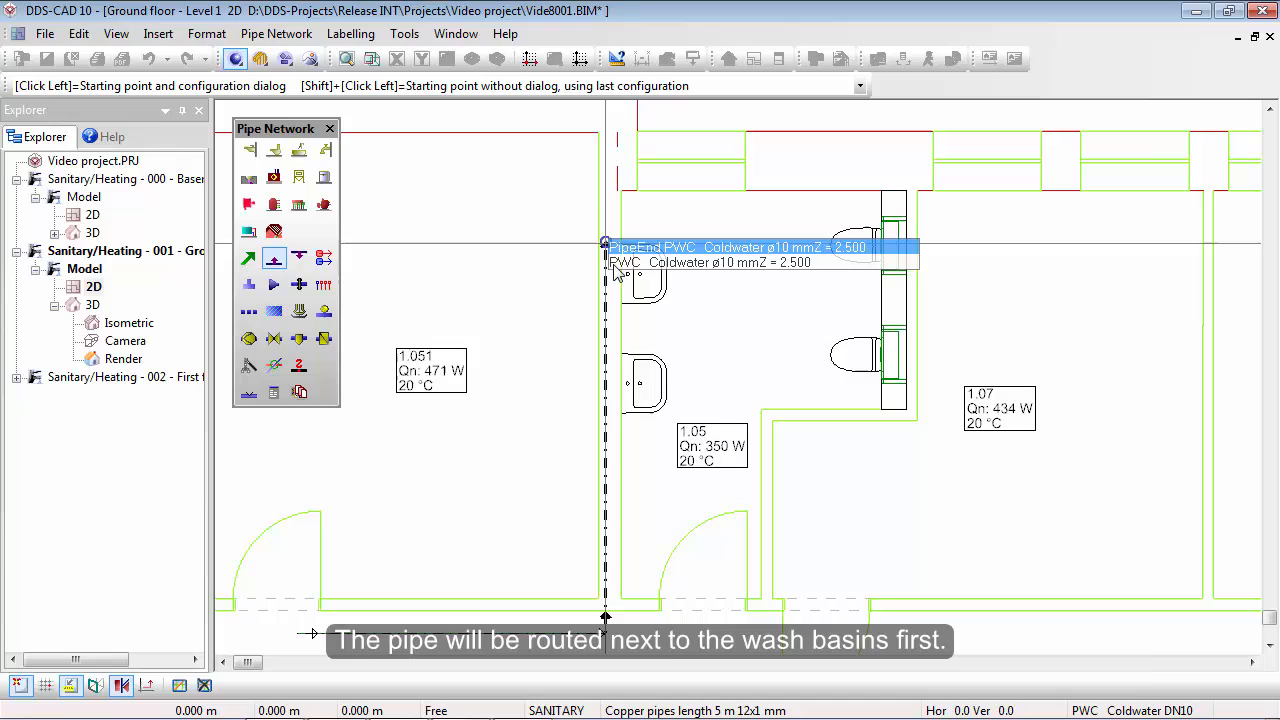
Insert a 90° copper tee in the cold water pipe near the wash basins, with an upward branch of 12x1 mm copper pipe at 2.550 m
click(606, 427)
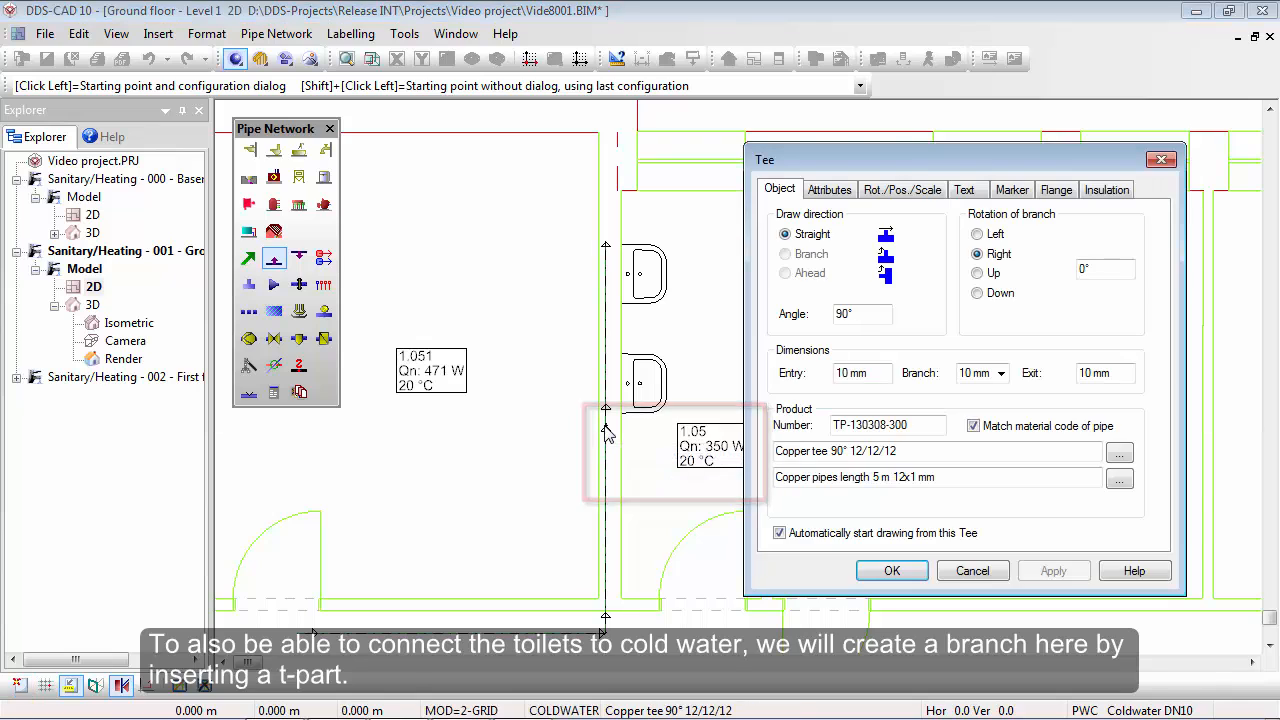
click(977, 273)
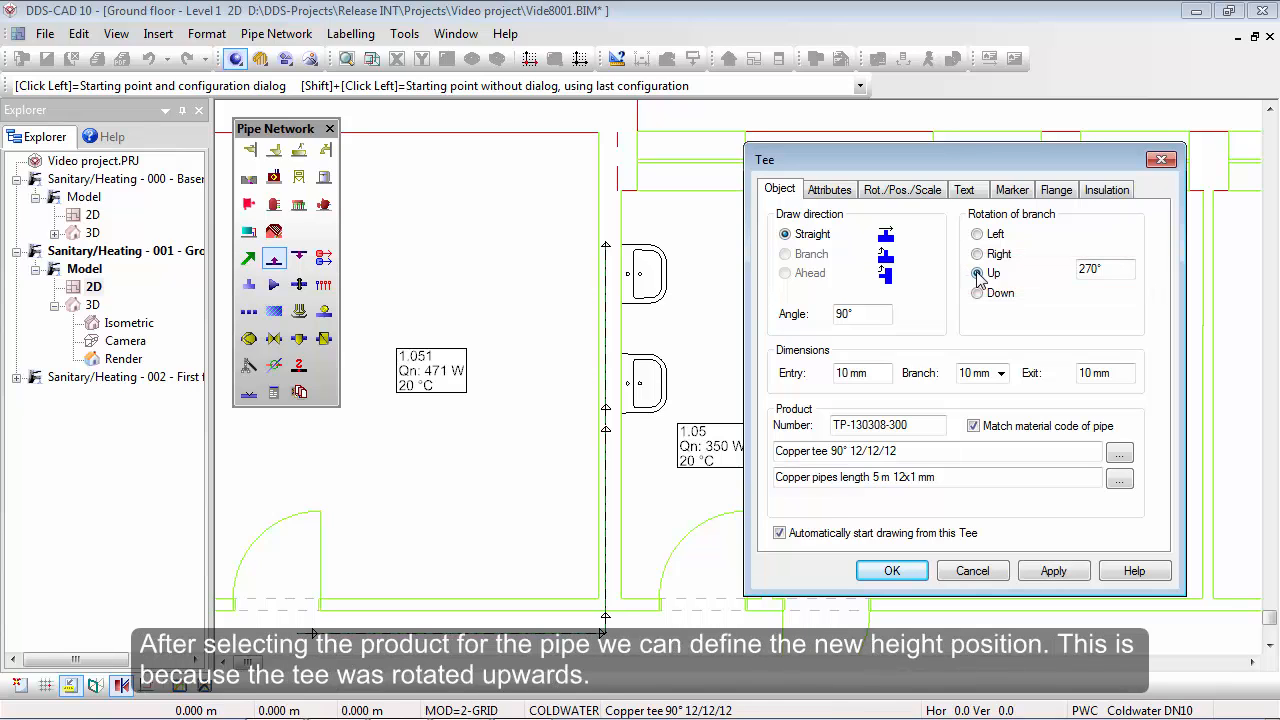
click(912, 571)
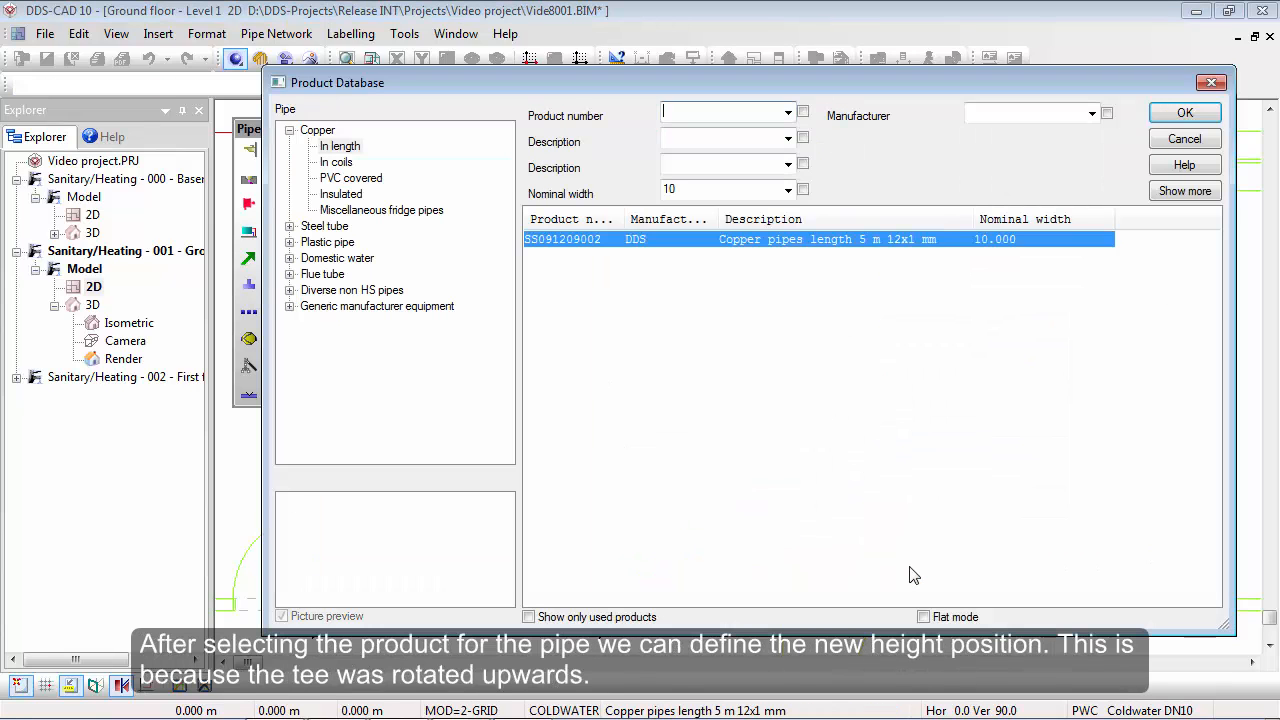
click(1162, 114)
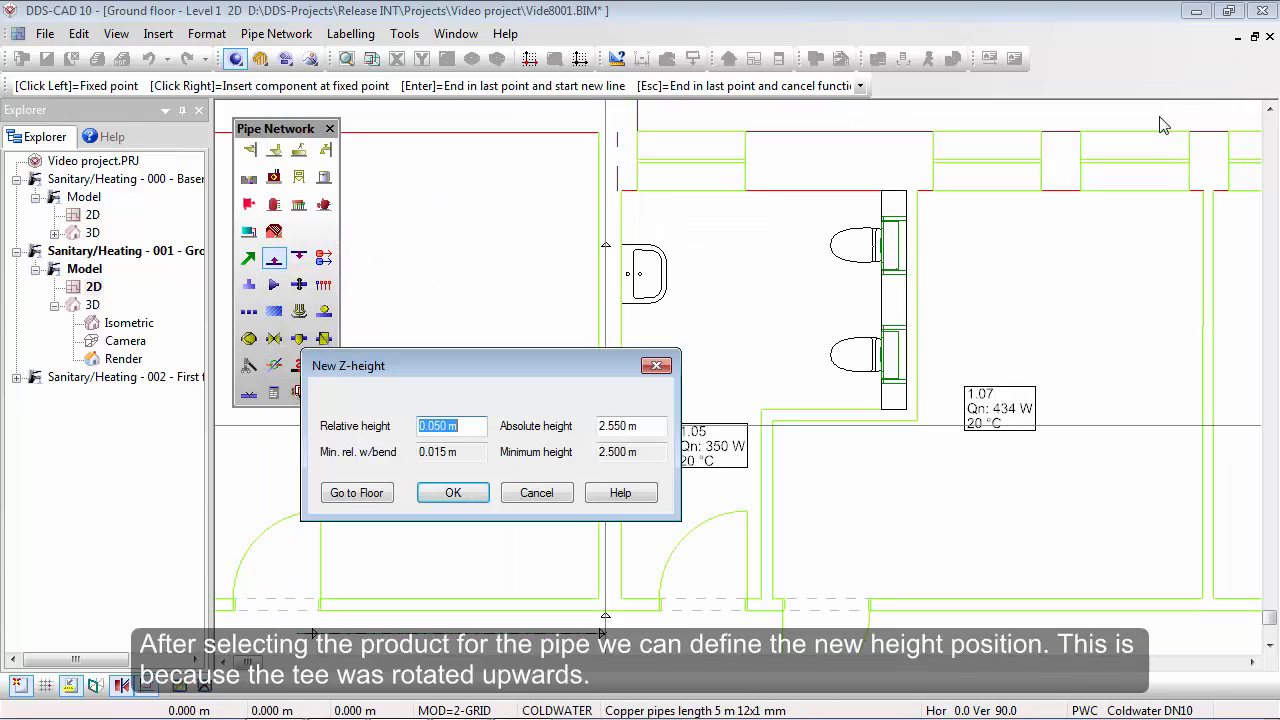
click(473, 495)
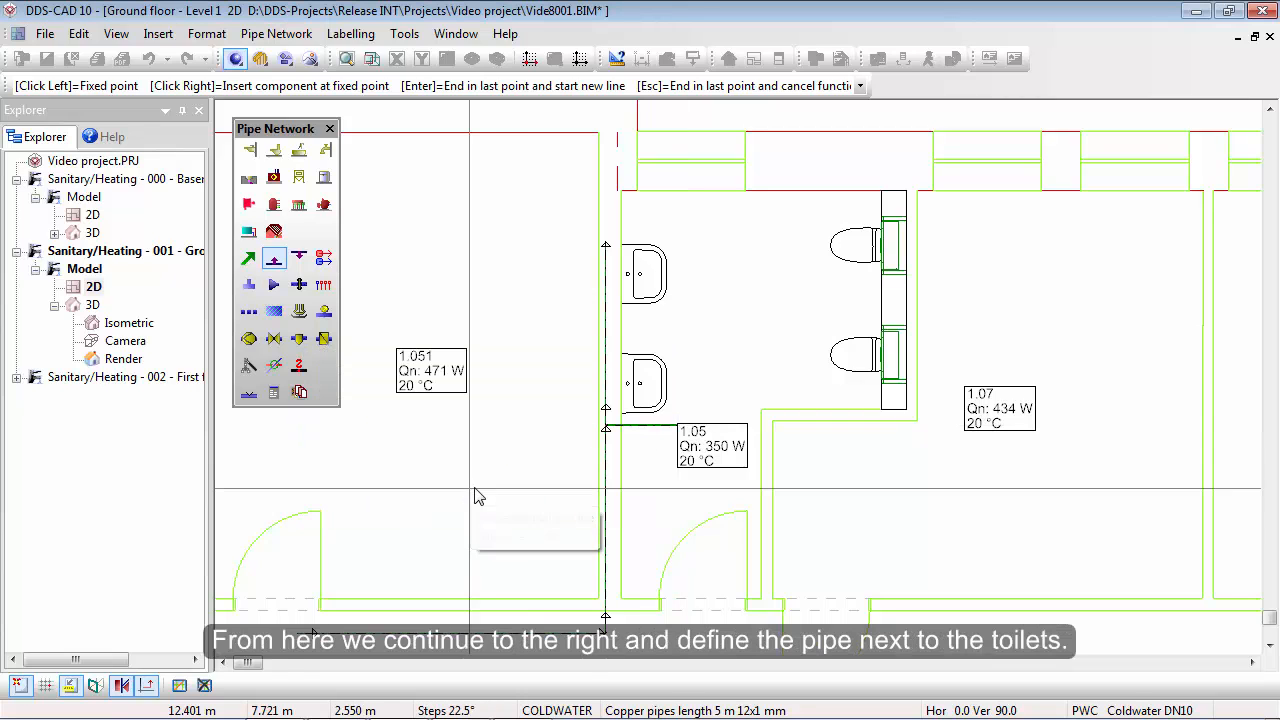
Route the cold water branch across room 1.05 and along the wall behind both toilets, ending it at the farther cistern
click(914, 443)
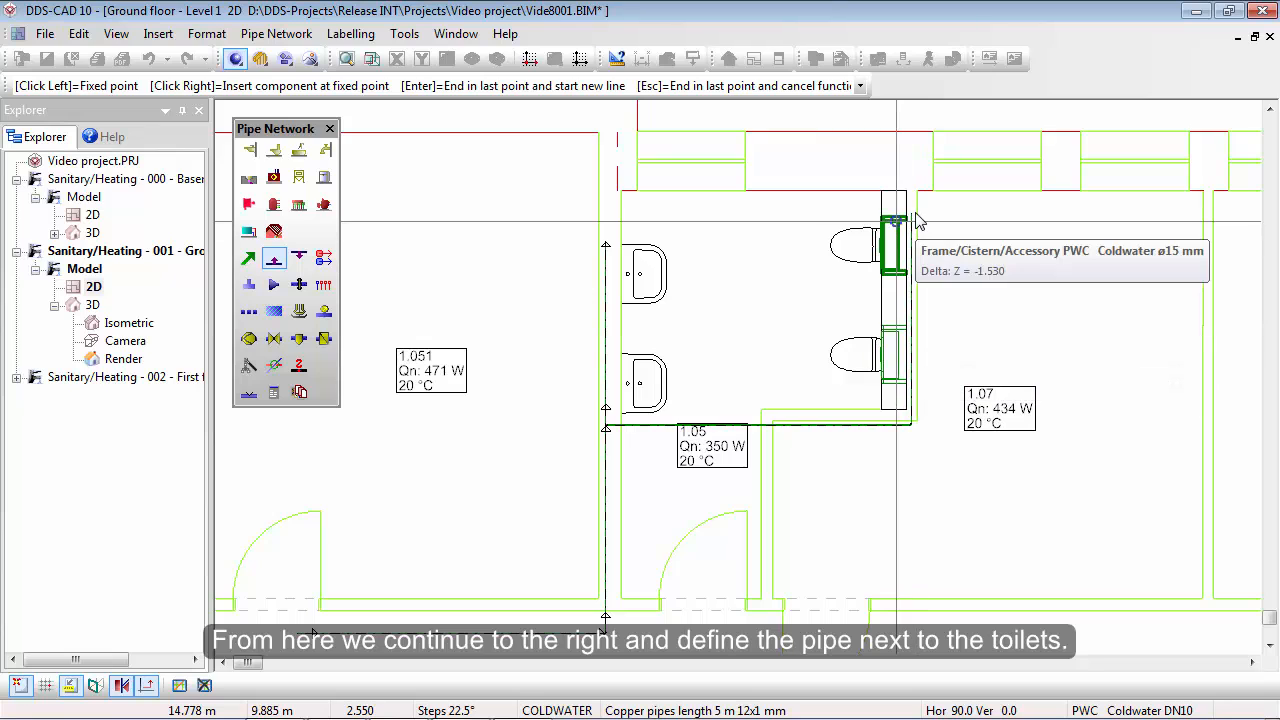
scroll(918, 222, up, 3)
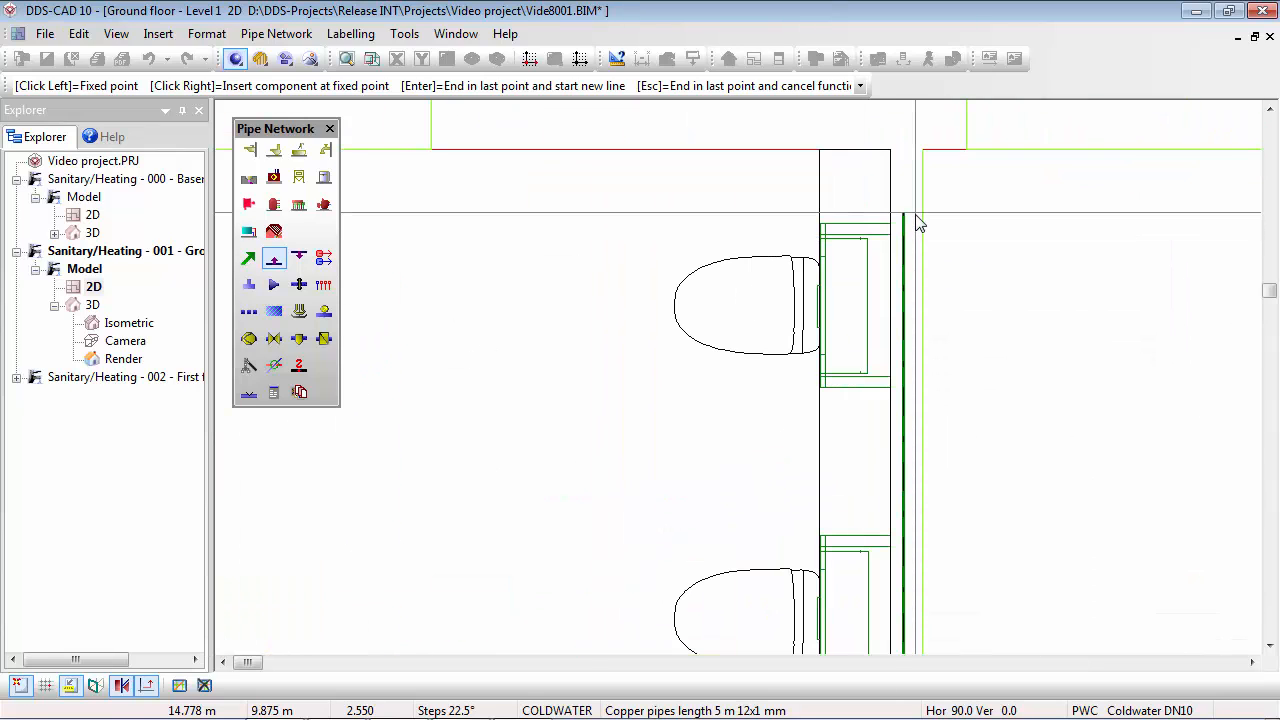
click(909, 217)
key(Return)
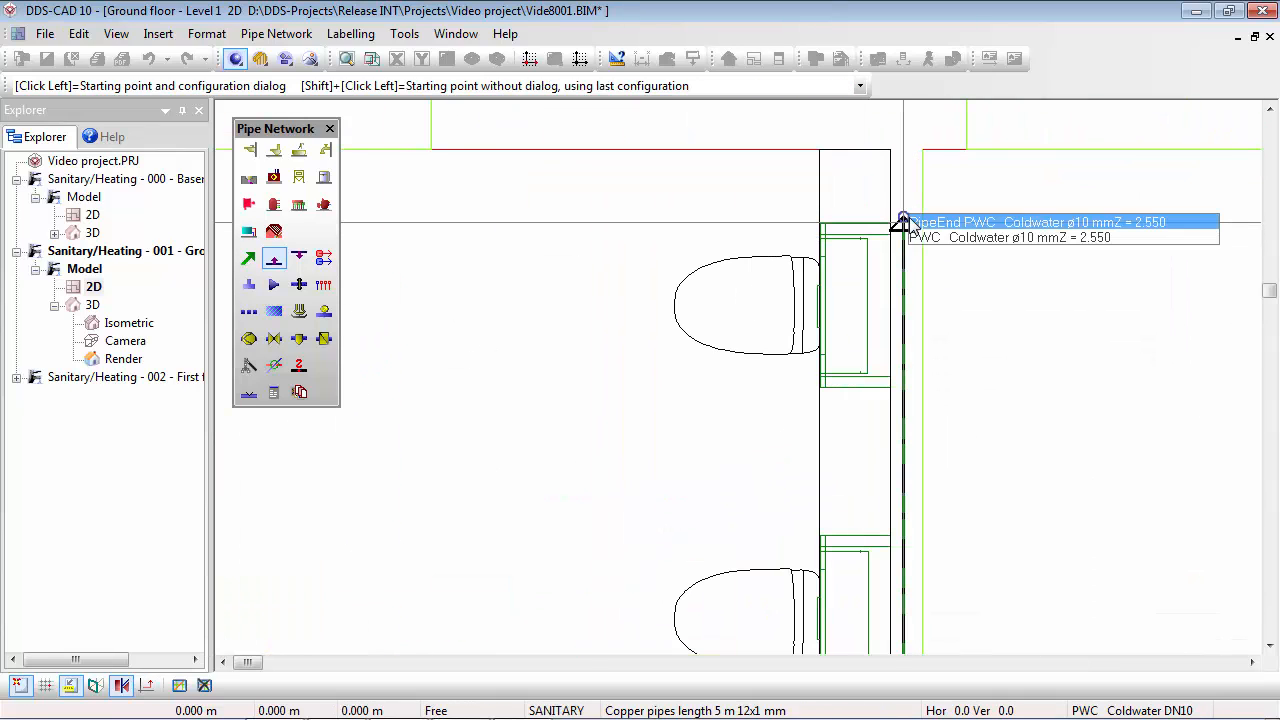
Start a free copper pipe beside the cold water pipe's hallway start, with medium PWH Hotwater and a mounting height of 2.5 m
scroll(909, 217, down, 2)
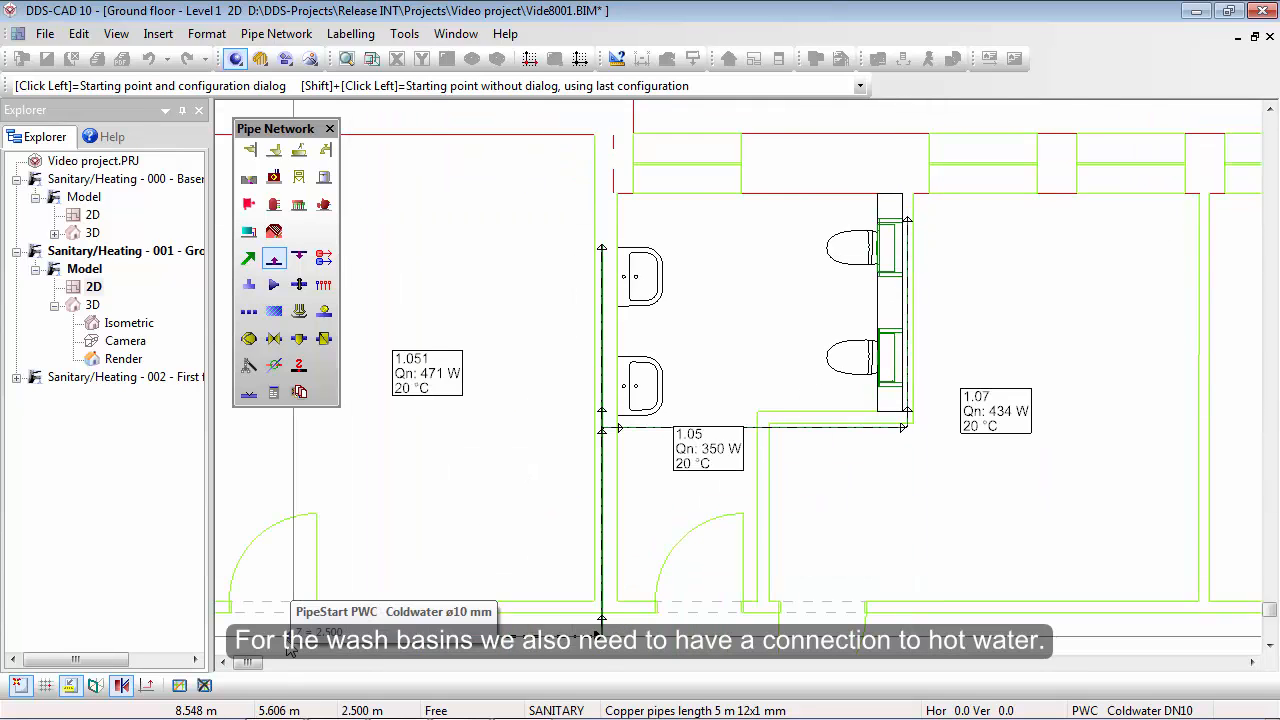
scroll(325, 658, up, 4)
scroll(312, 656, up, 1)
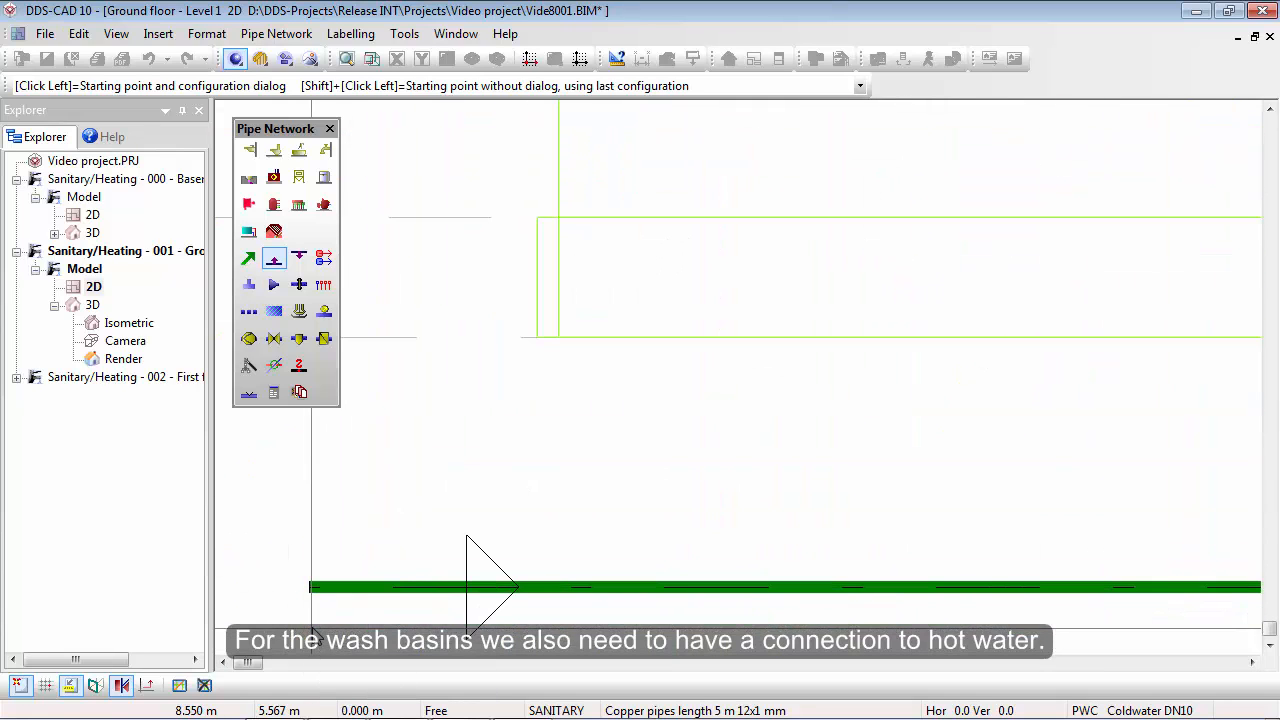
click(513, 585)
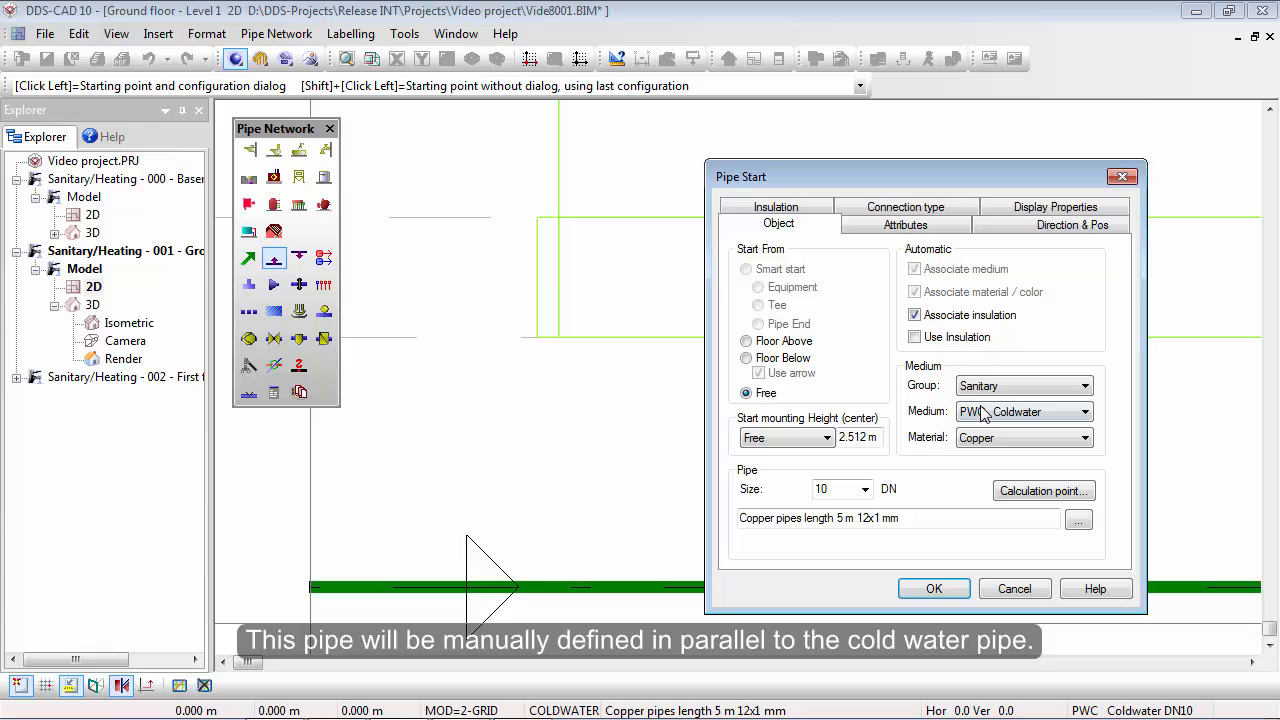
click(983, 413)
click(1010, 442)
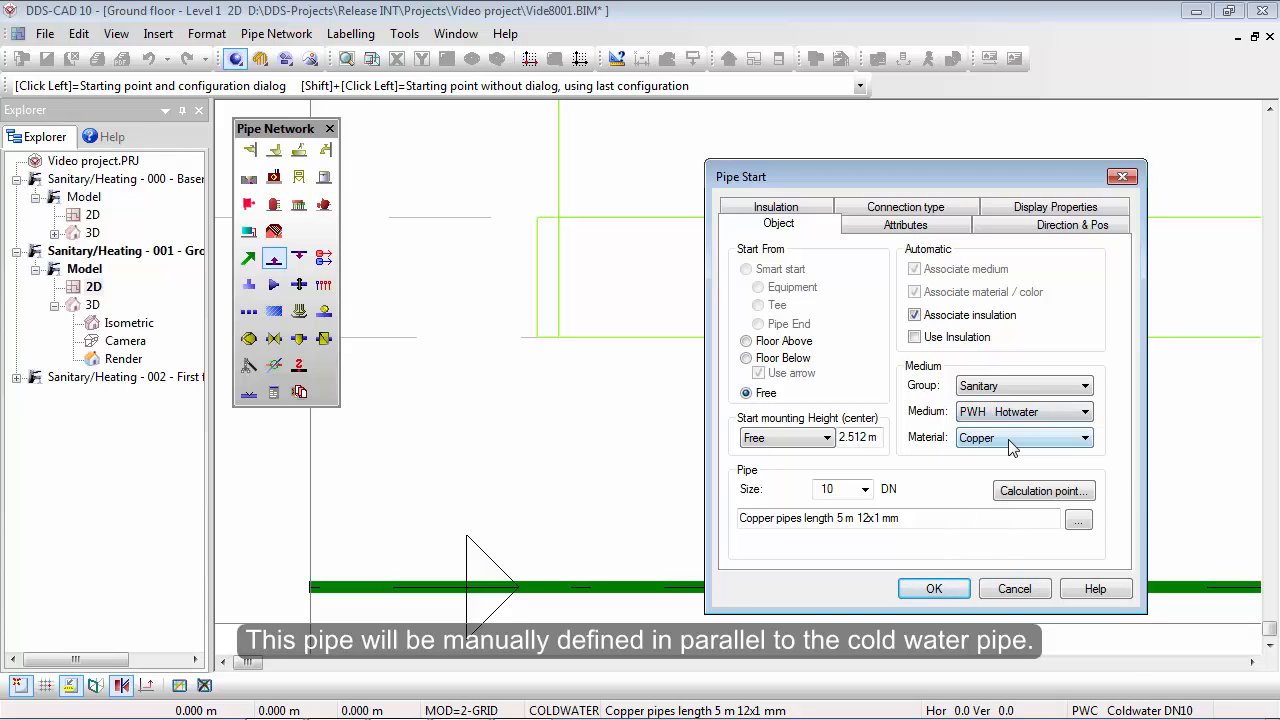
drag(878, 437, 830, 443)
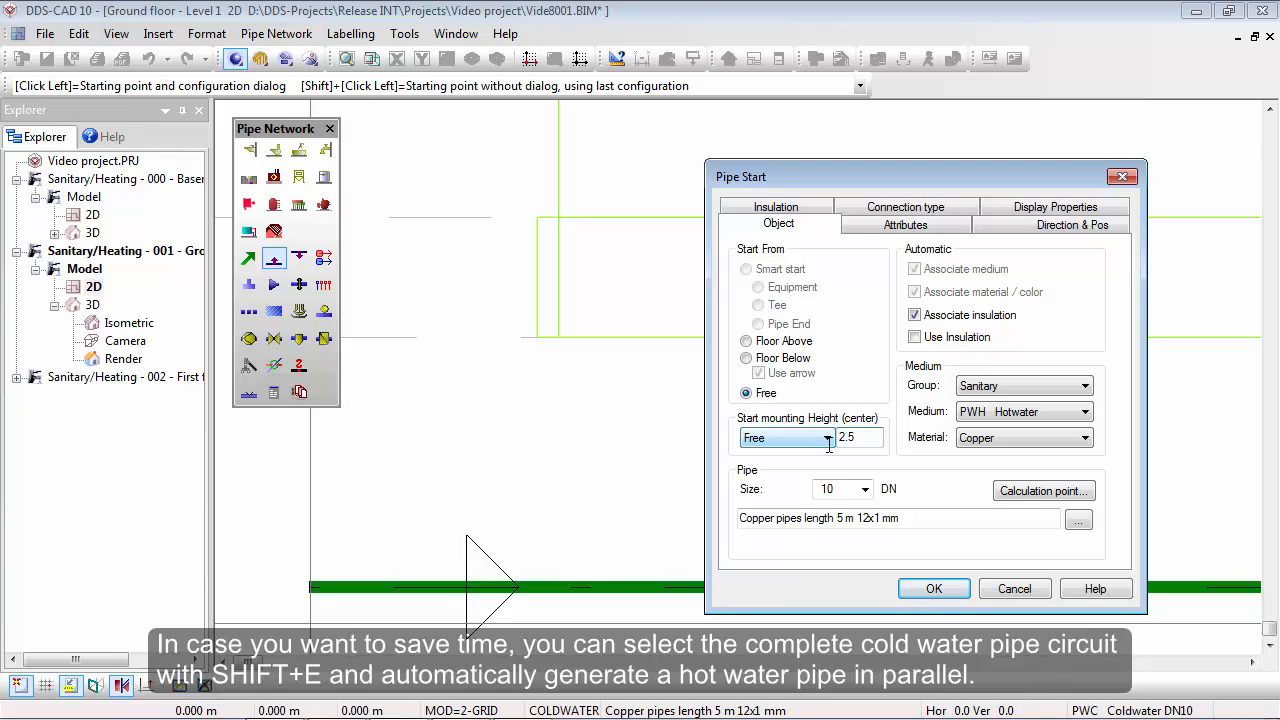
click(935, 591)
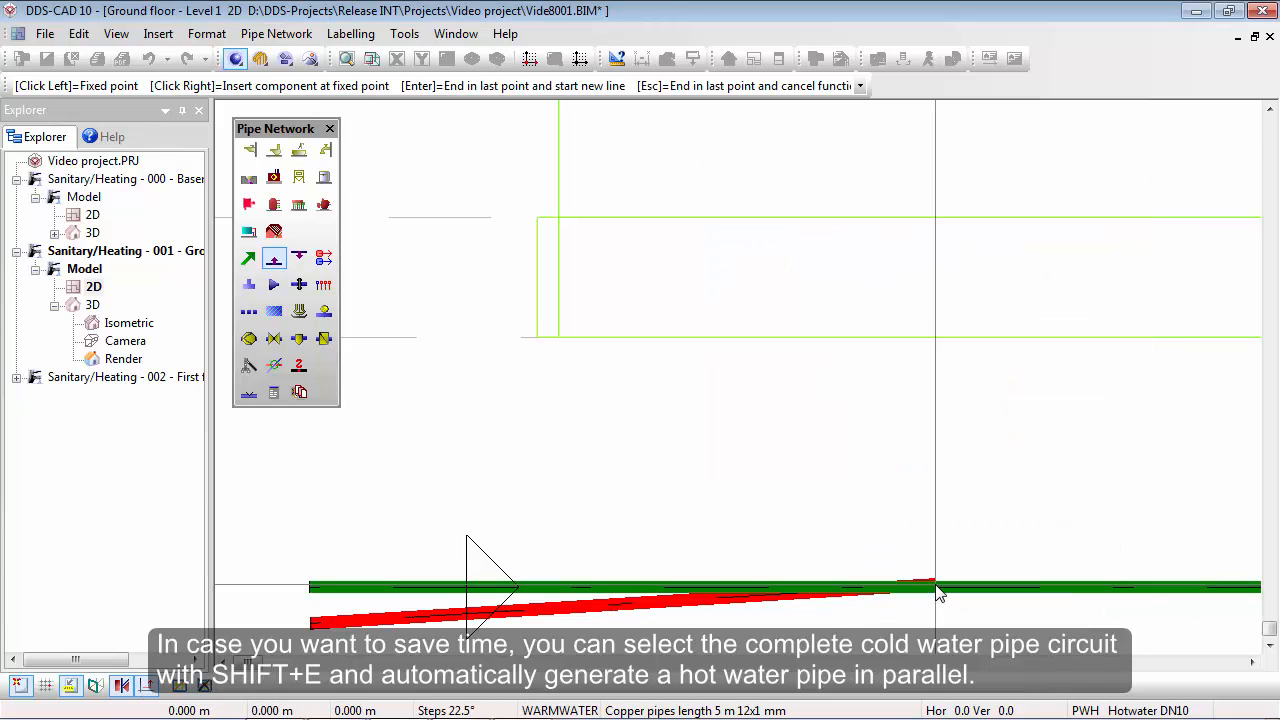
Route the hot water pipe parallel to the cold water pipe, ending it level with the cold water pipe's end at the wash basins
scroll(1078, 588, up, 4)
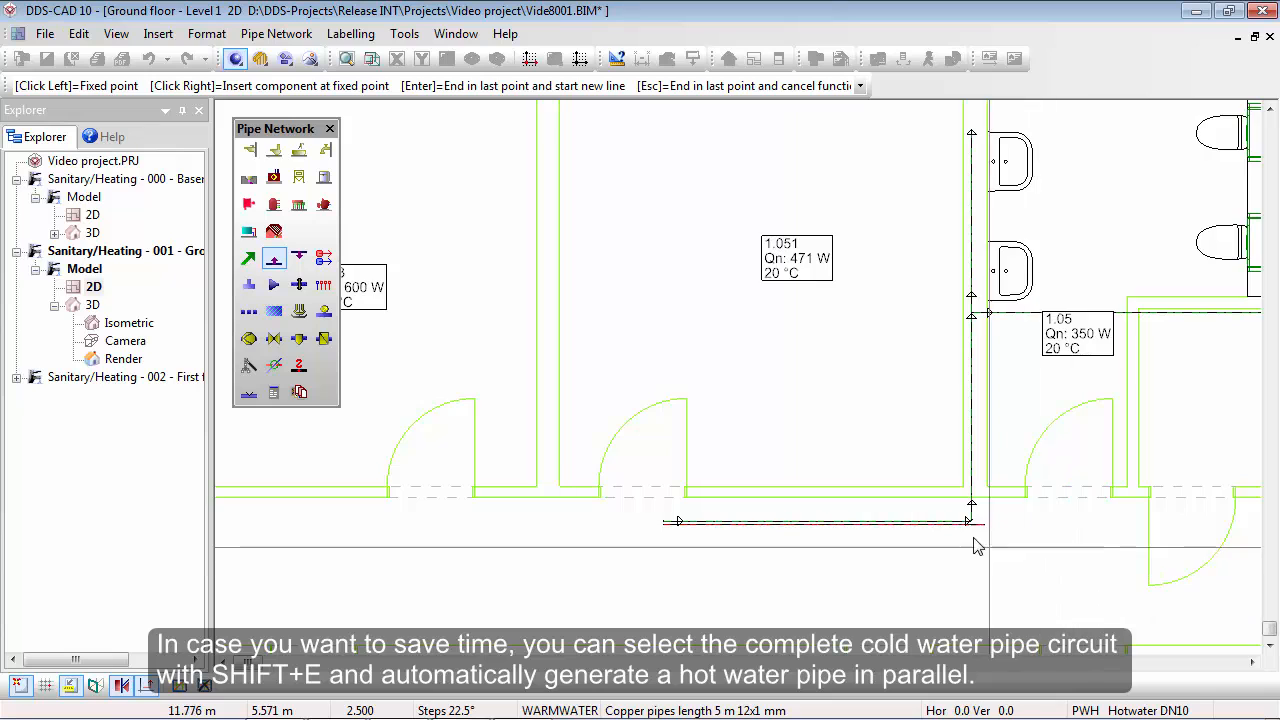
scroll(960, 490, up, 4)
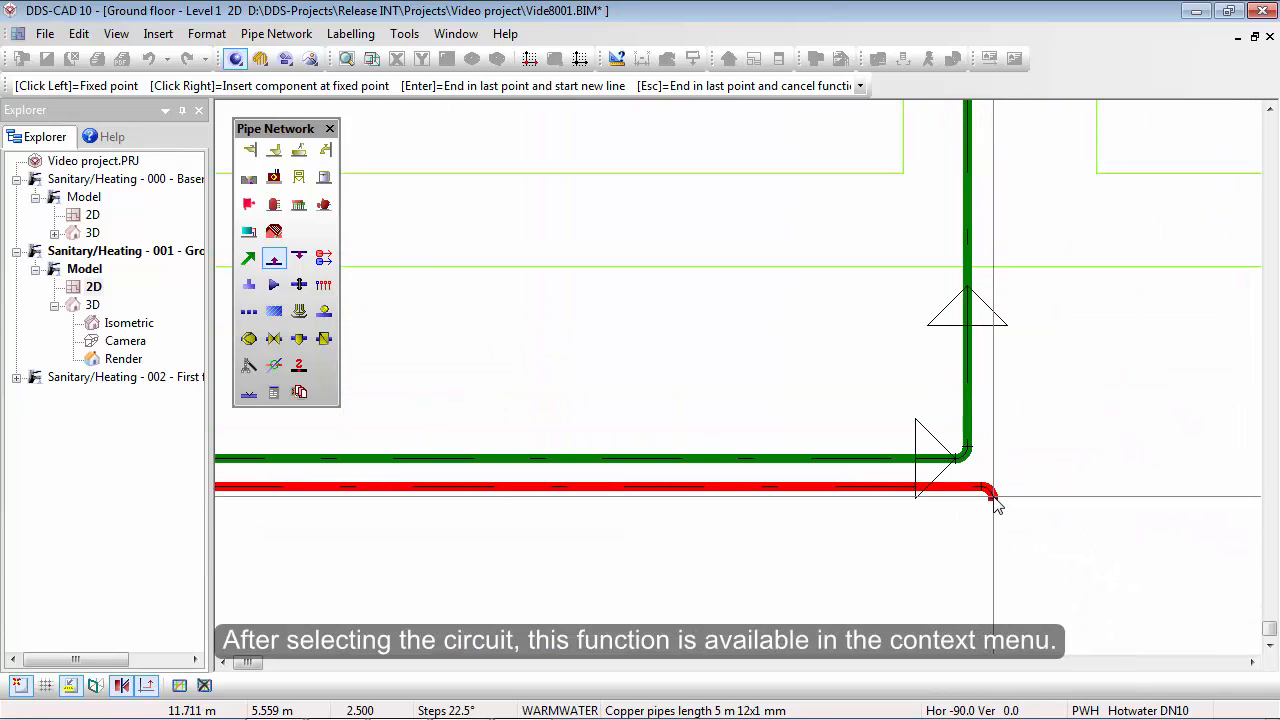
scroll(990, 492, down, 5)
scroll(1030, 398, down, 3)
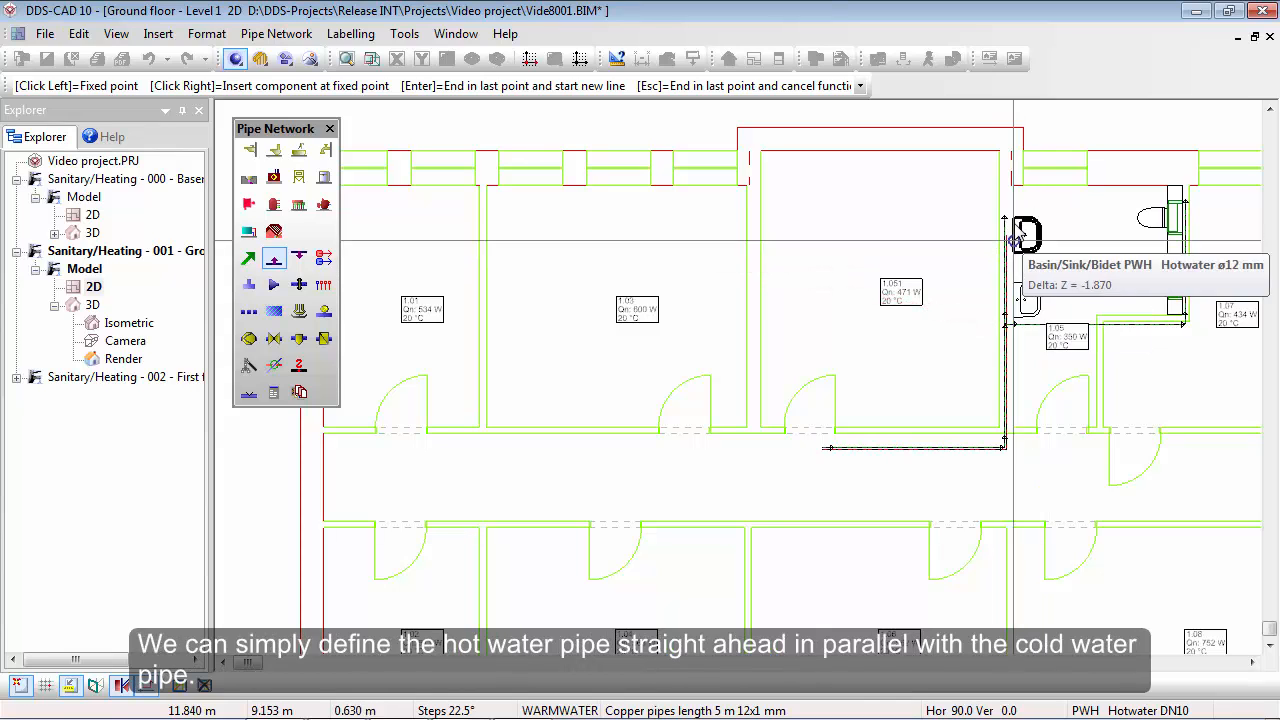
scroll(1030, 255, up, 3)
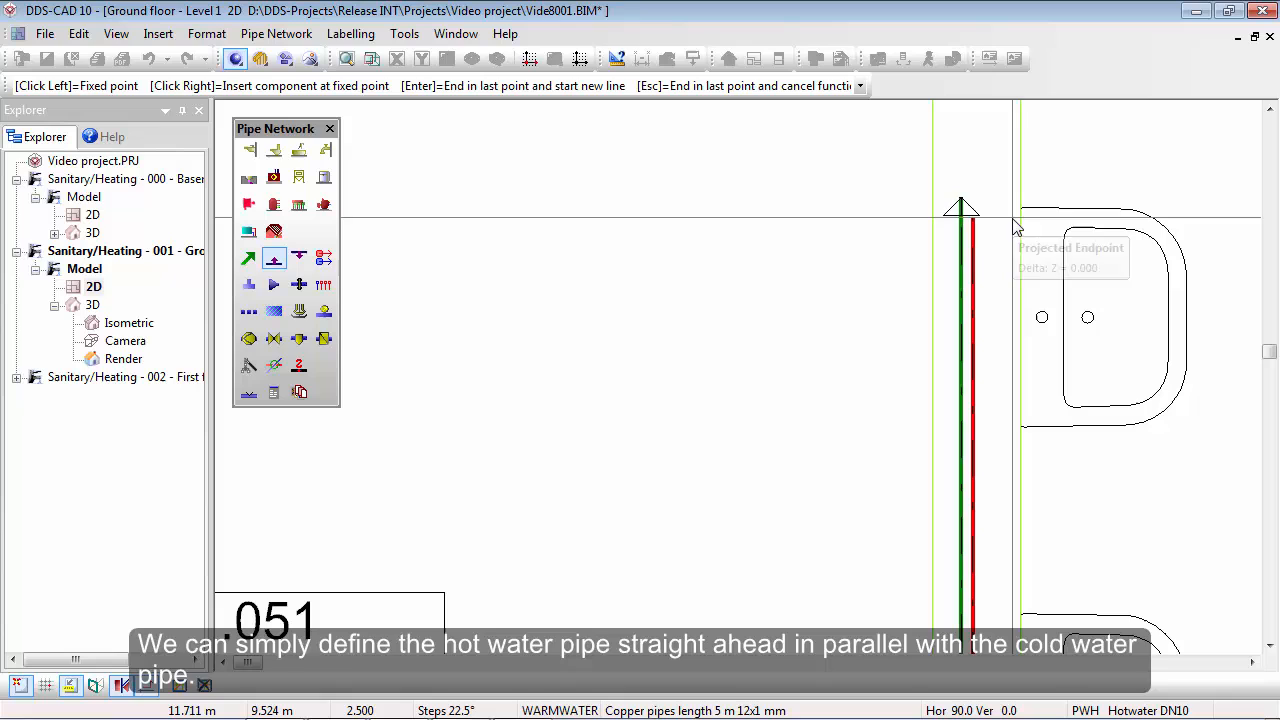
click(979, 180)
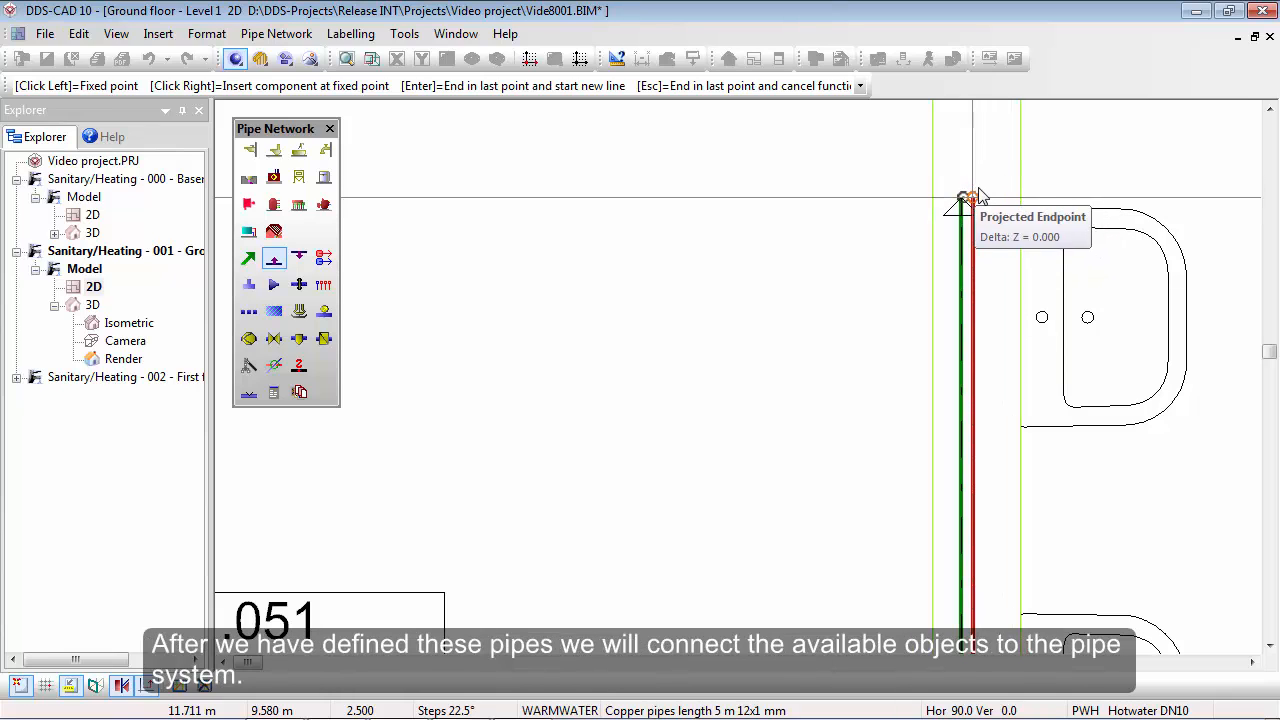
scroll(977, 200, up, 3)
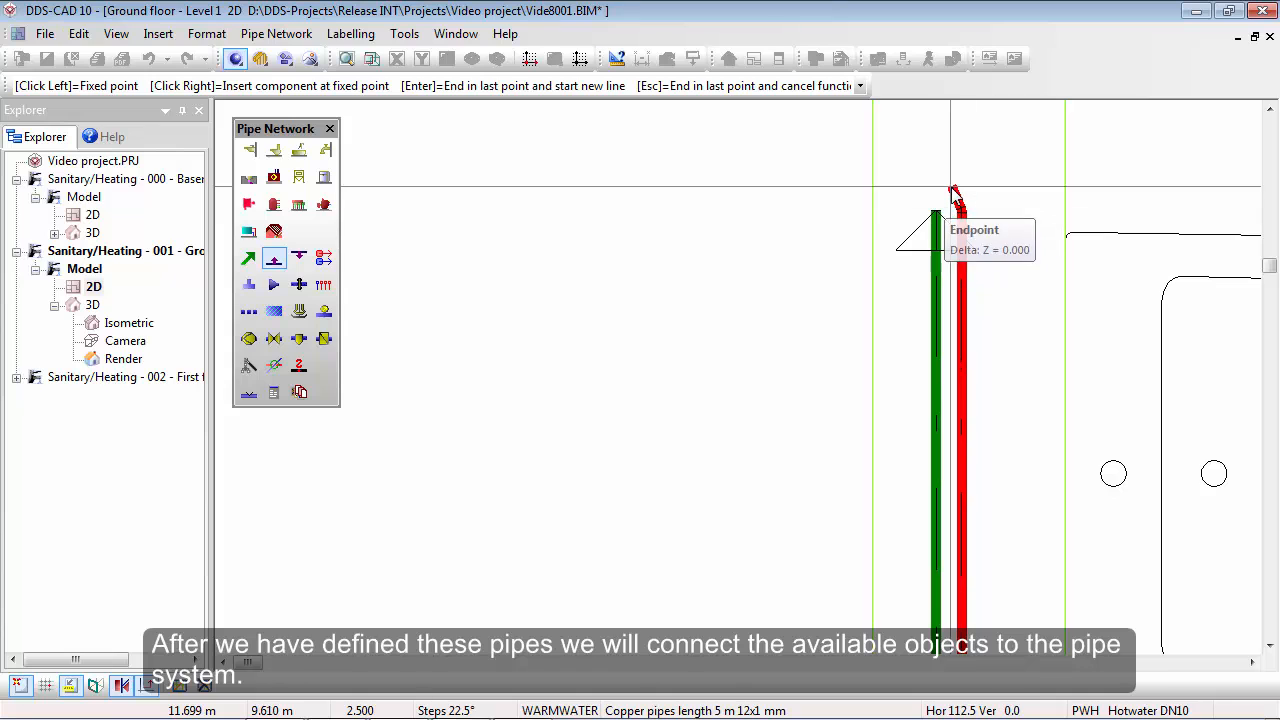
key(Escape)
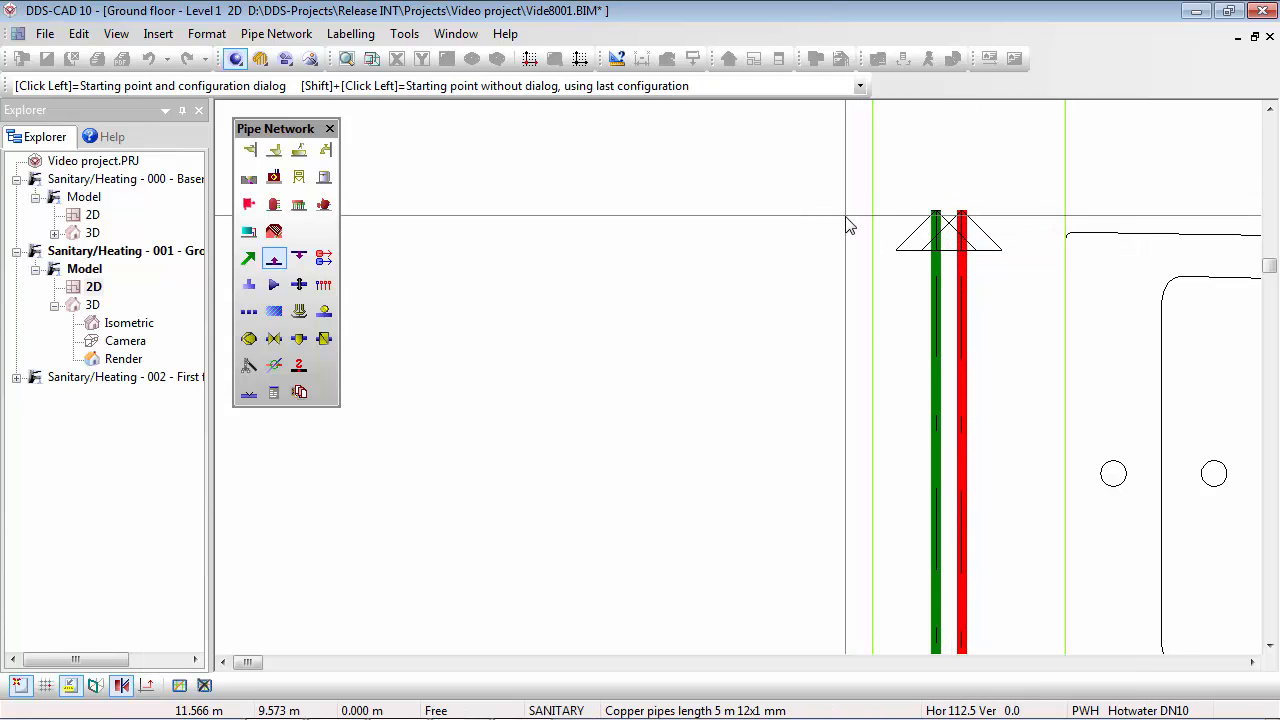
key(Escape)
scroll(630, 288, down, 5)
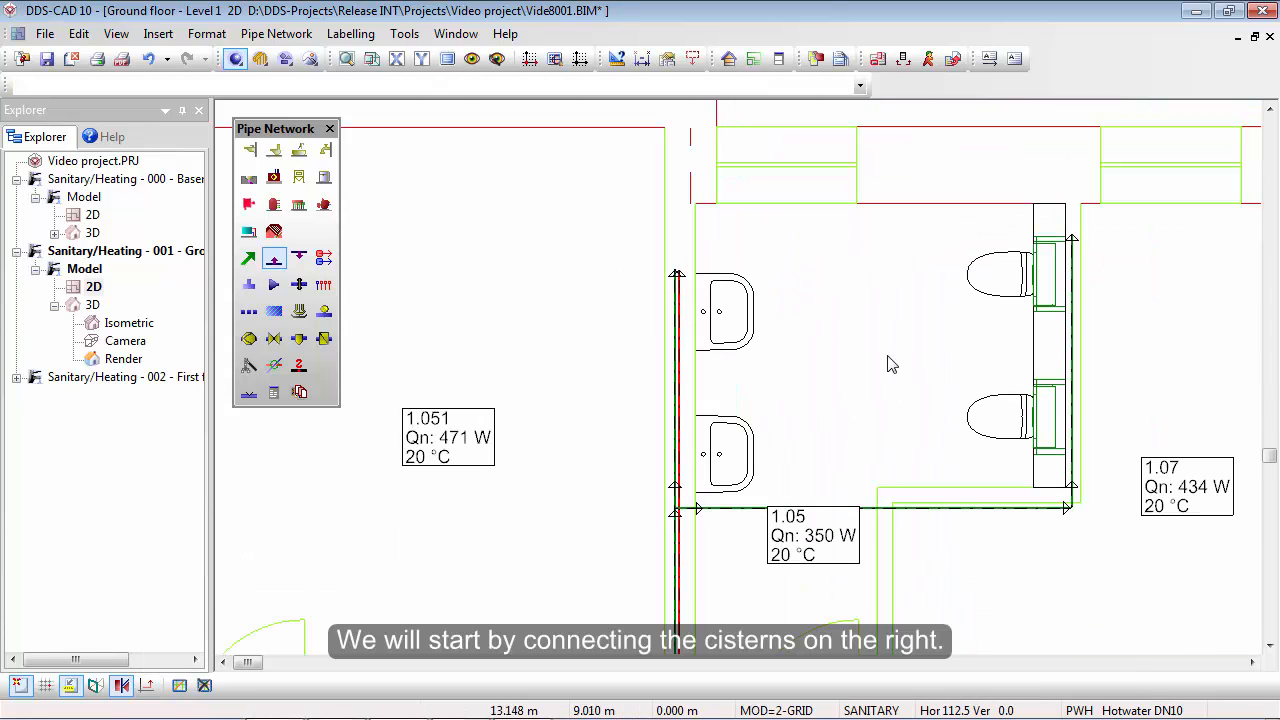
Connect both cisterns to the cold water pipe with Automatic Connection, using "Under pipe in ceiling, then up" and the hallway-side connection point
ctrl+click(1045, 318)
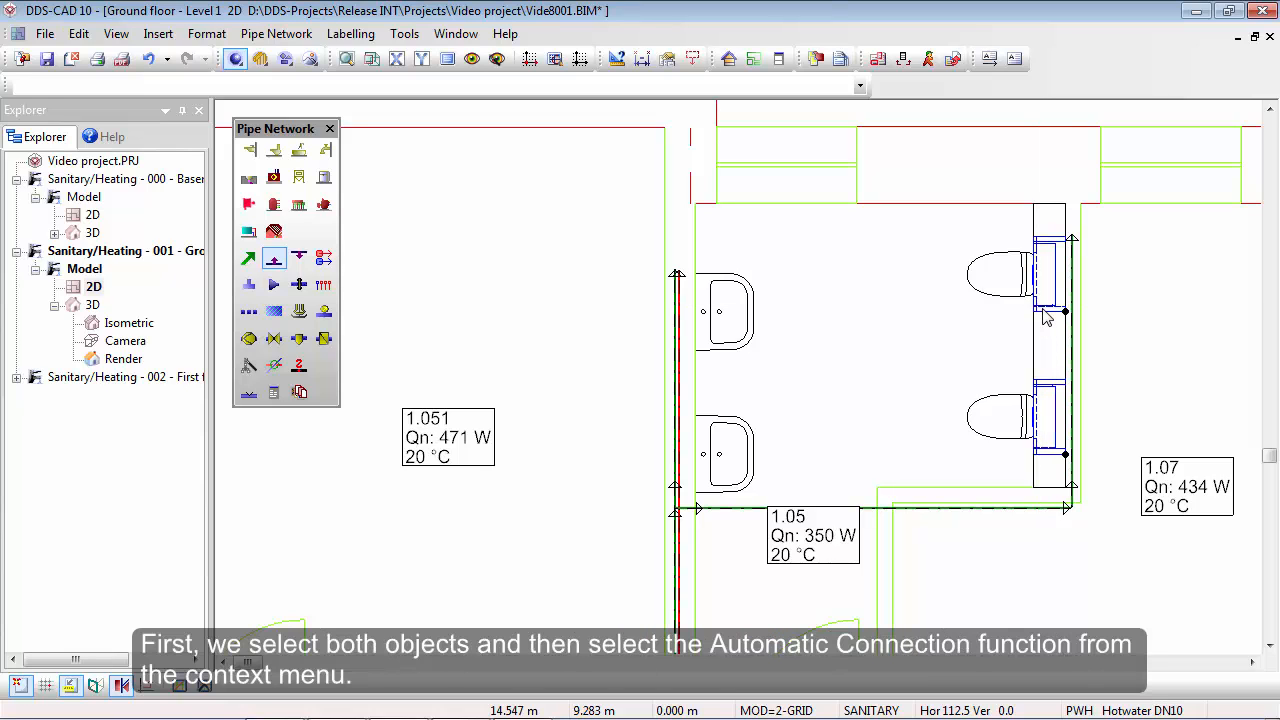
right_click(1045, 312)
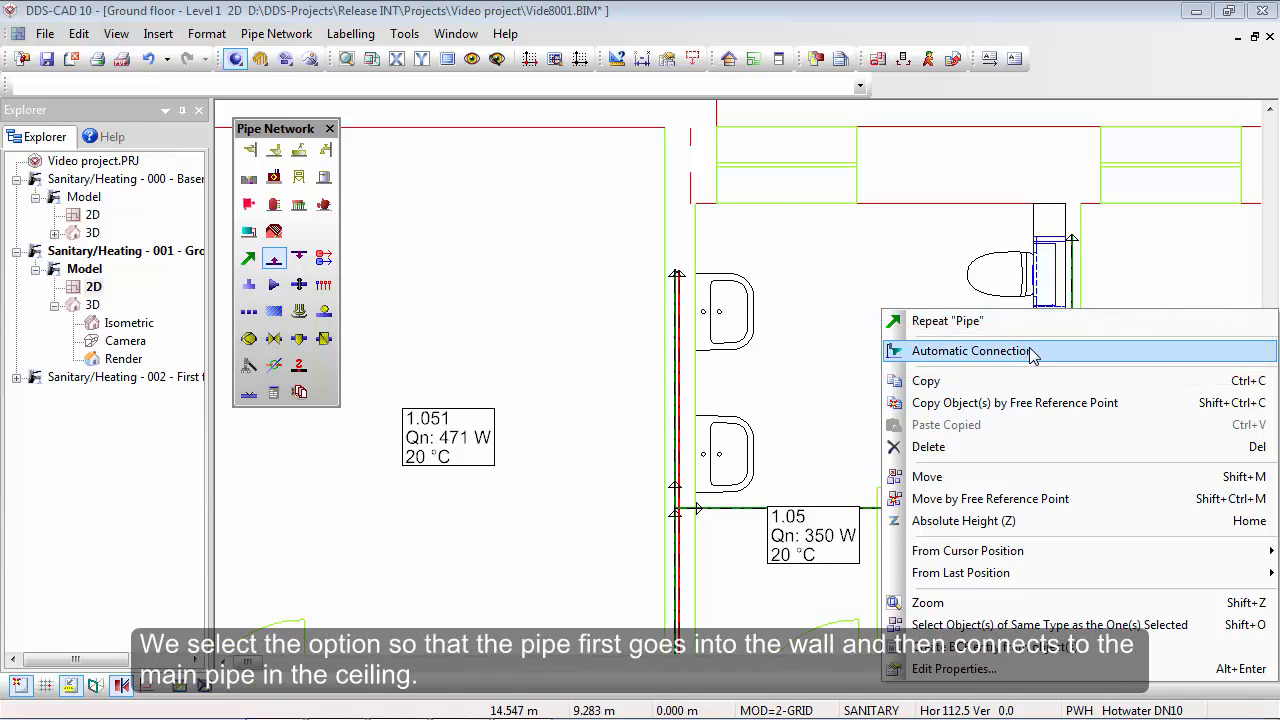
click(1032, 352)
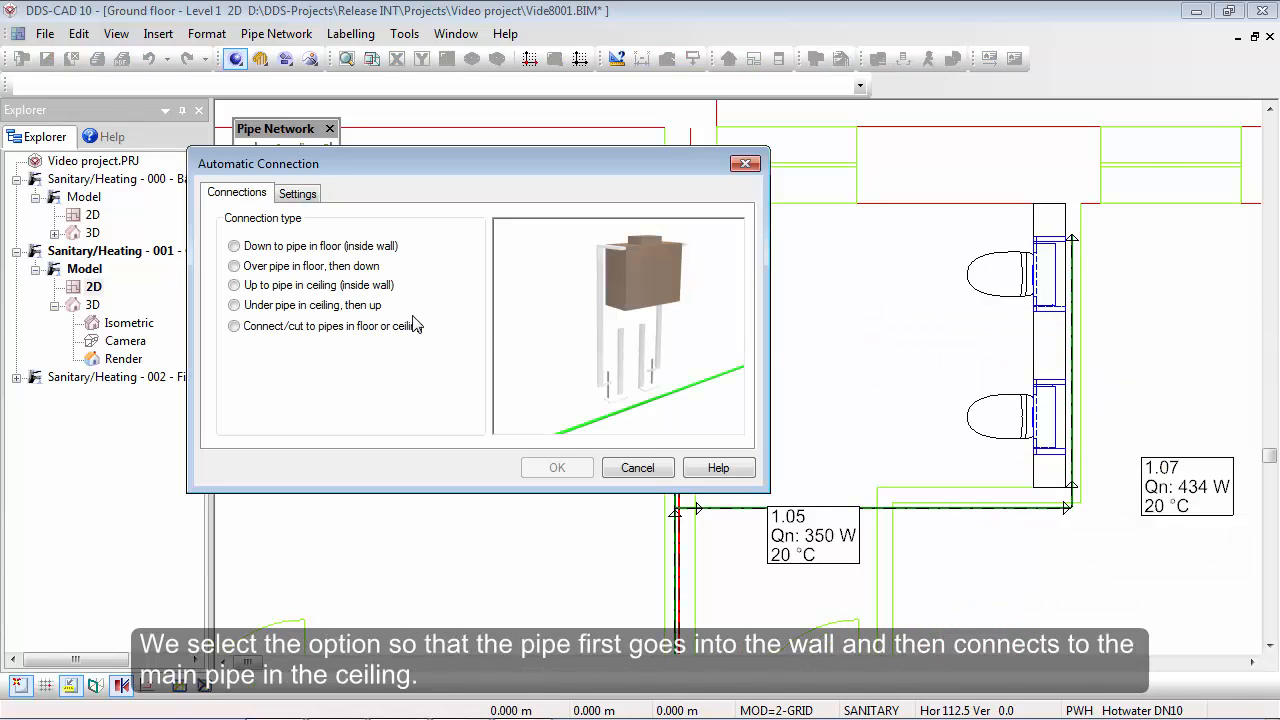
click(373, 308)
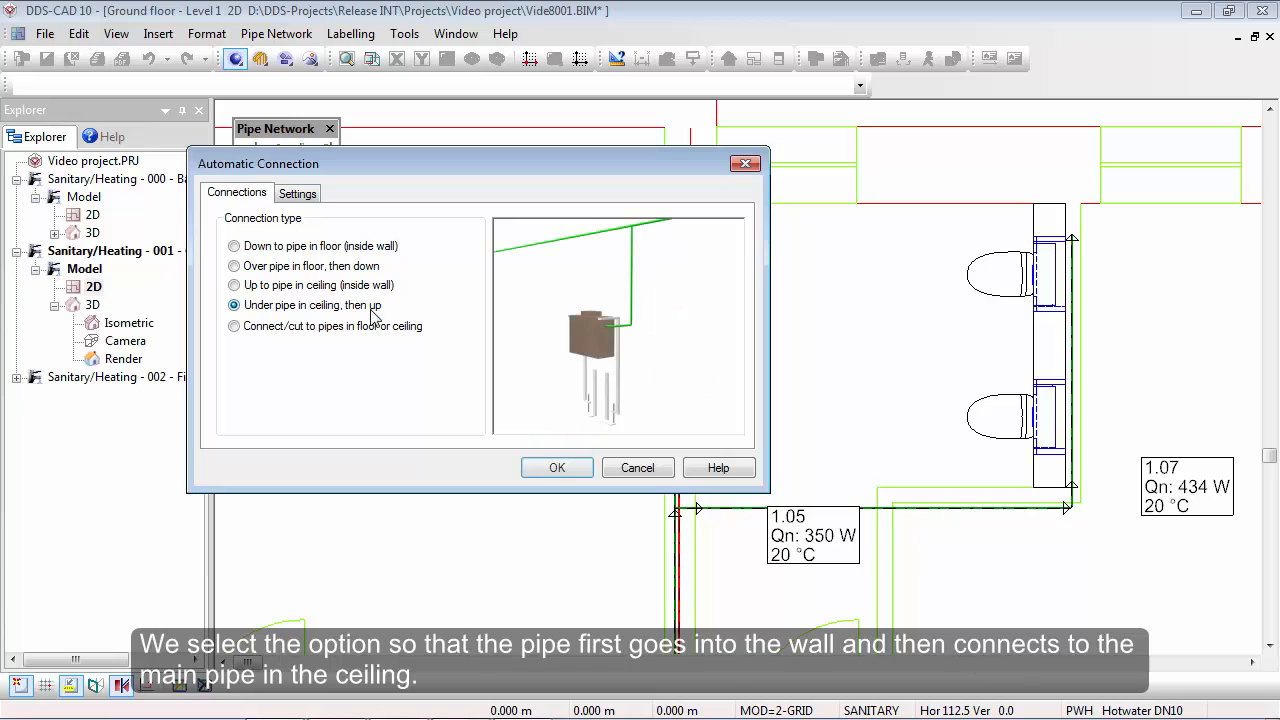
click(557, 470)
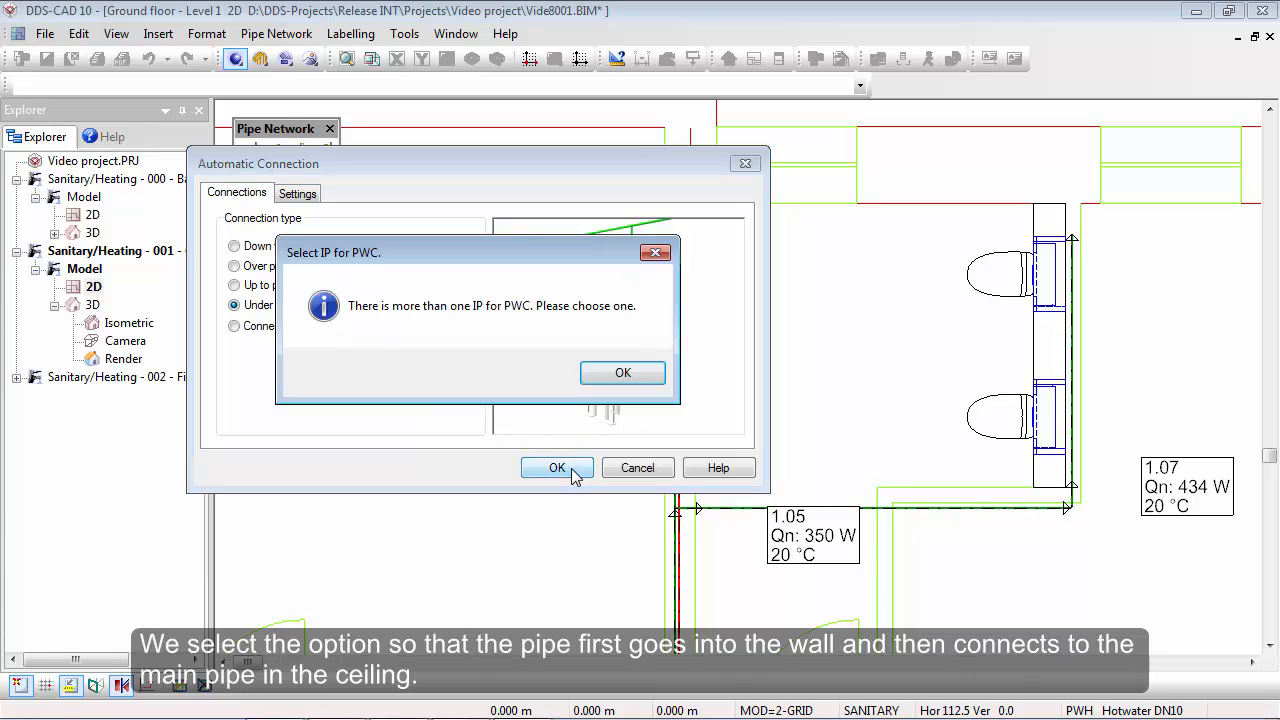
click(623, 373)
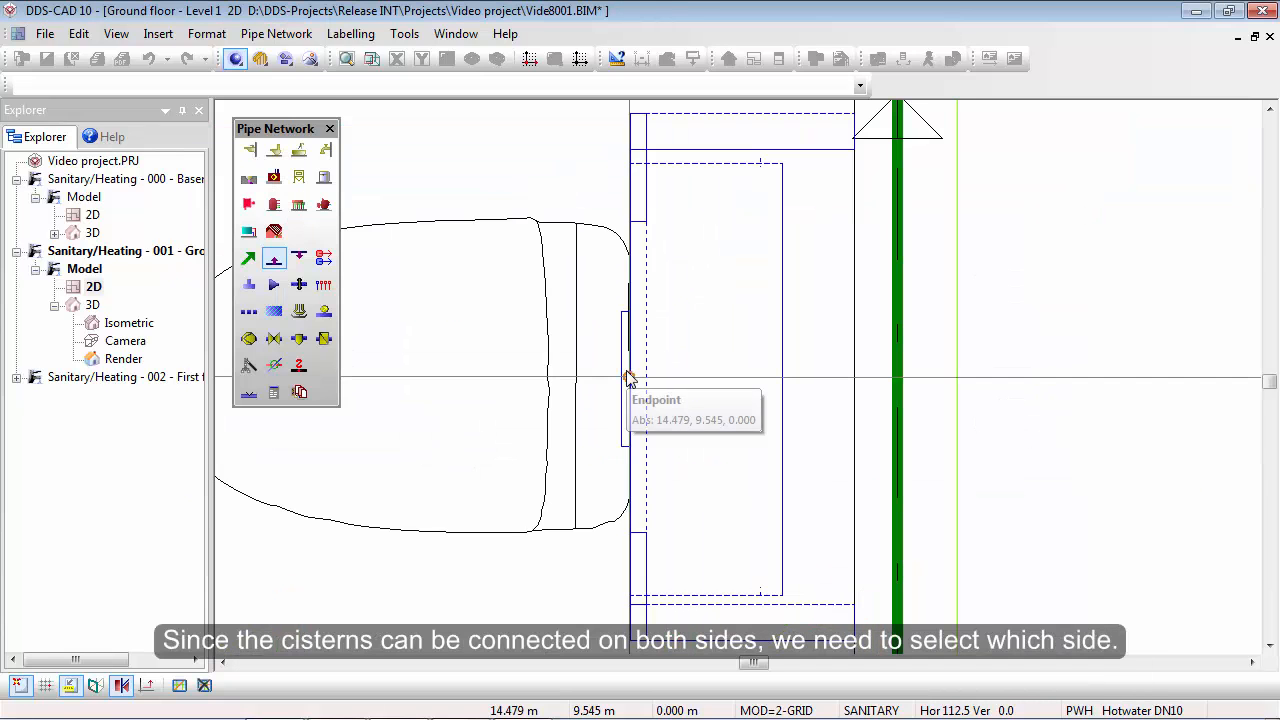
click(760, 598)
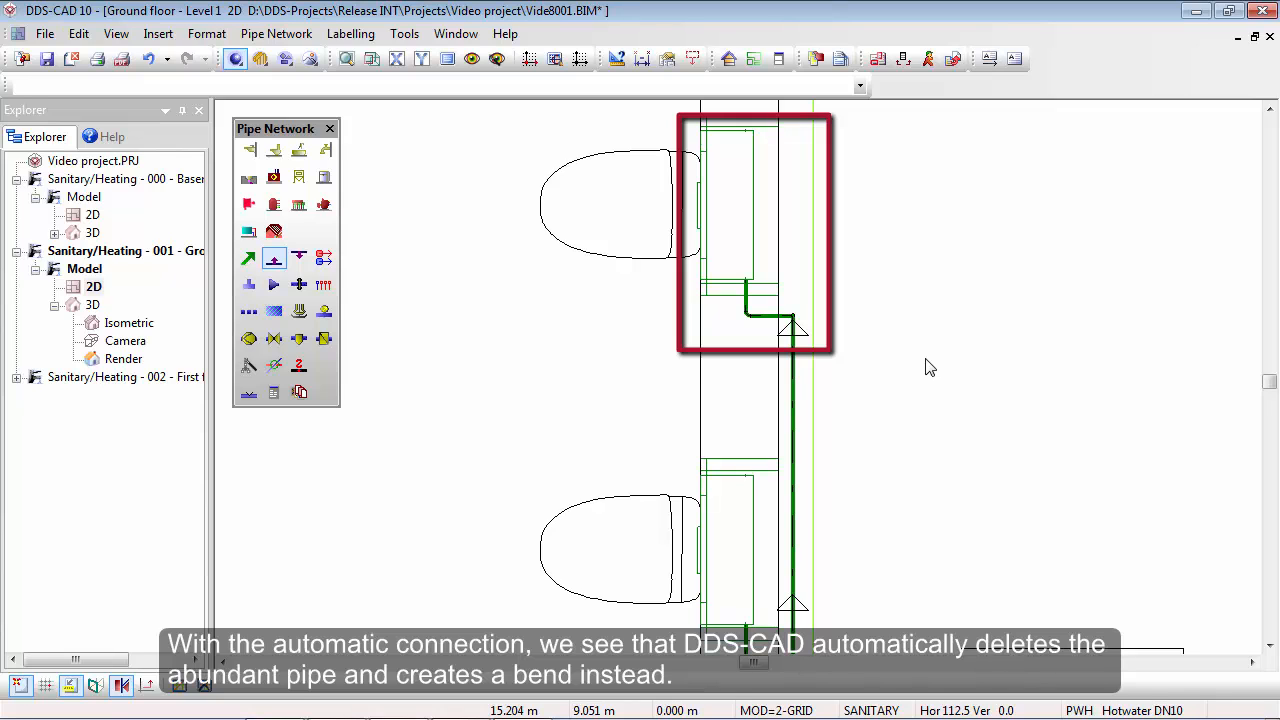
Connect both wash basins with Automatic Connection, with Drainage off and PWC/PWH set to "Pipes in ceiling (direct)"
scroll(928, 367, down, 1)
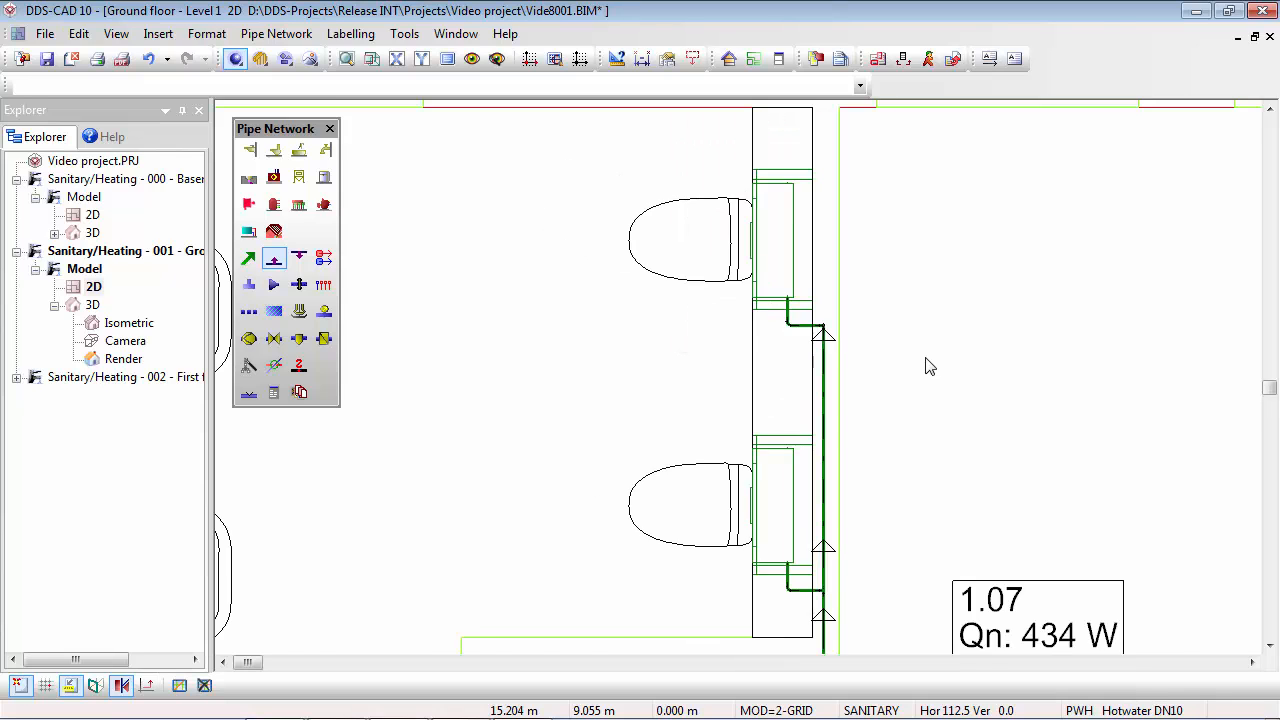
scroll(928, 367, down, 2)
scroll(928, 367, up, 1)
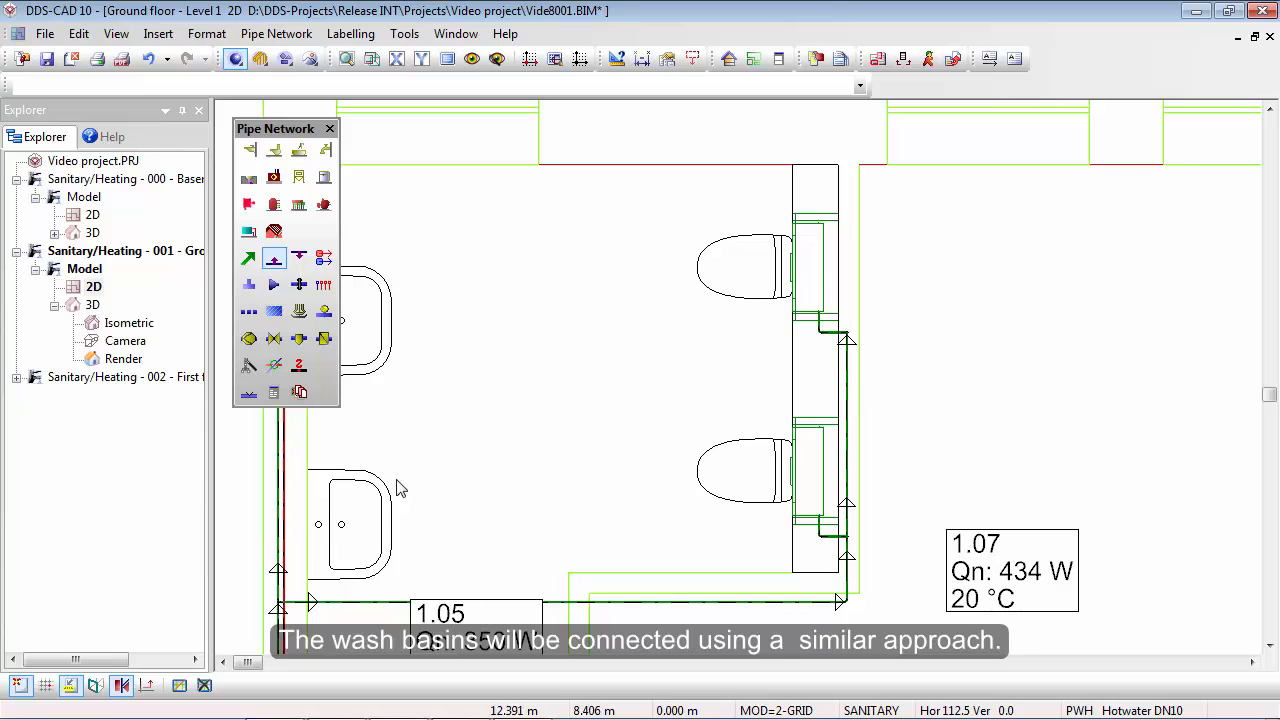
scroll(640, 429, down, 1)
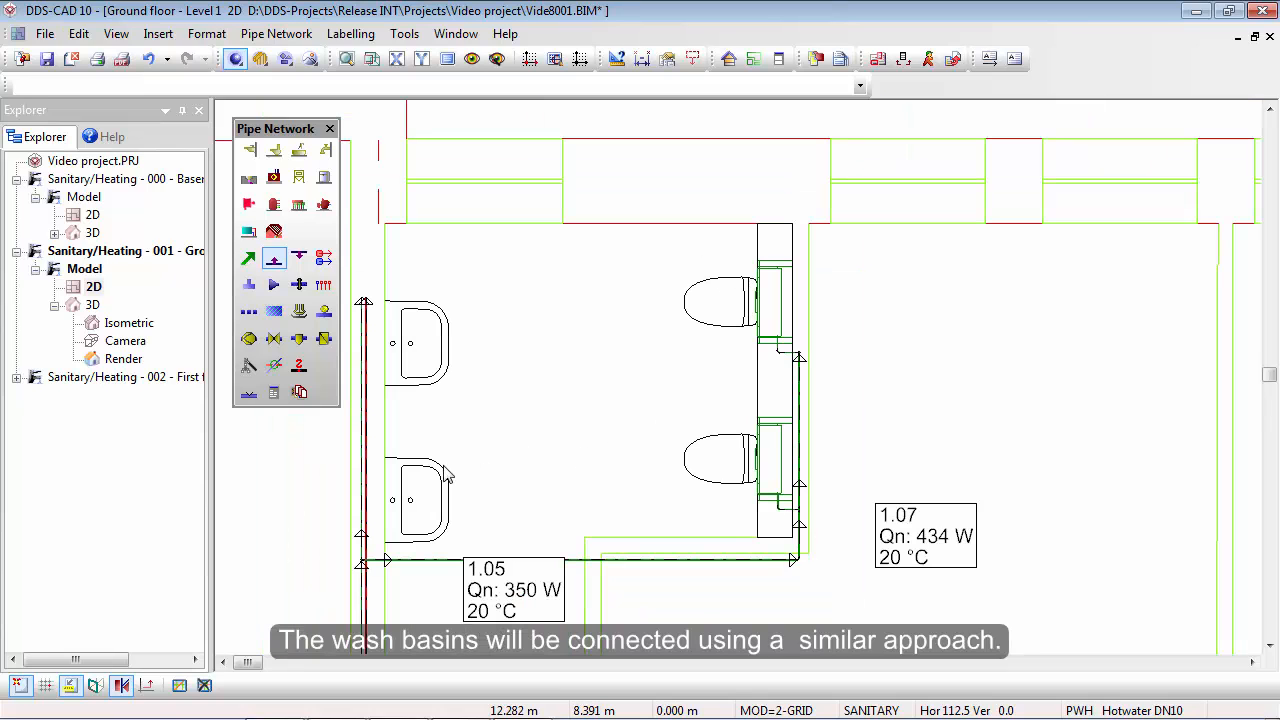
click(440, 378)
right_click(440, 378)
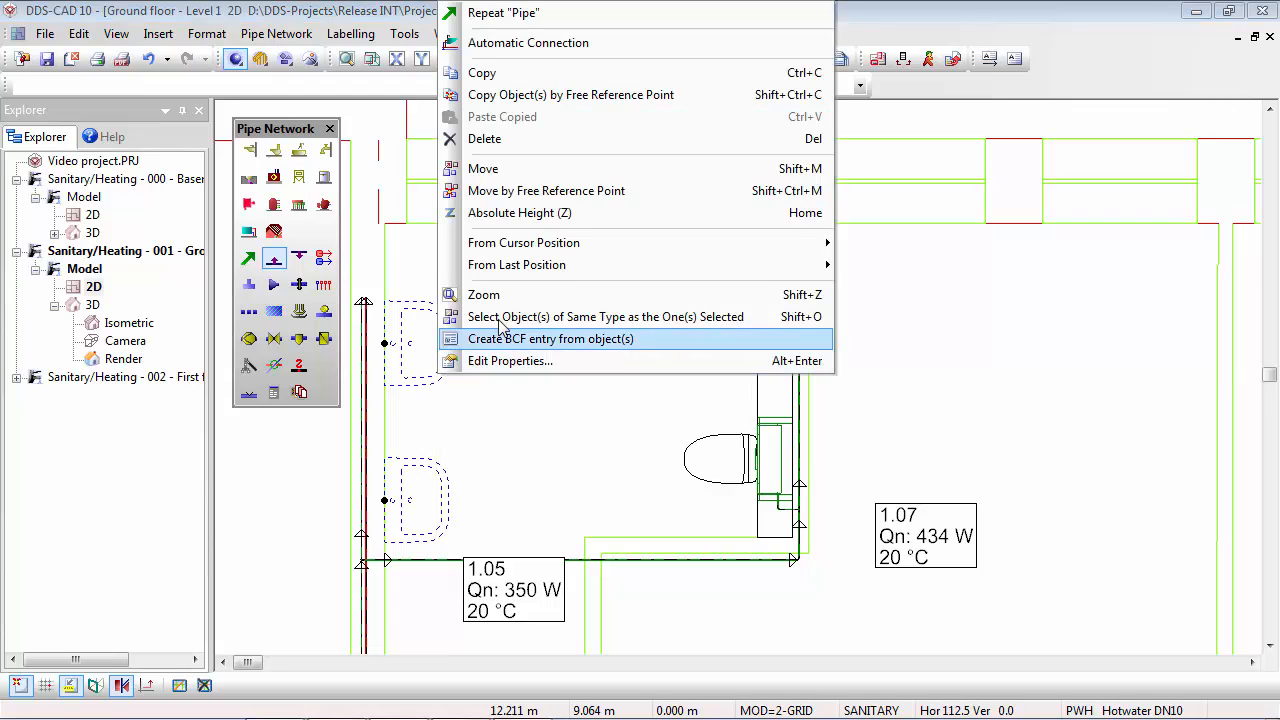
click(571, 45)
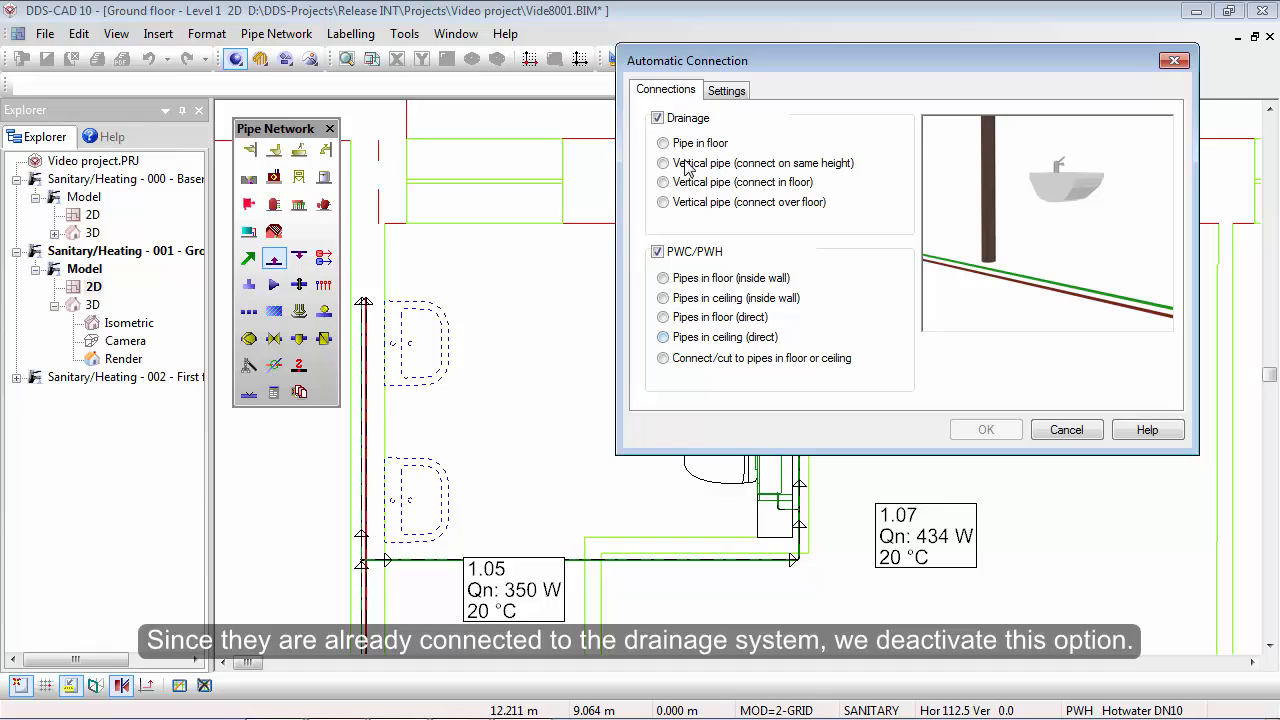
click(686, 119)
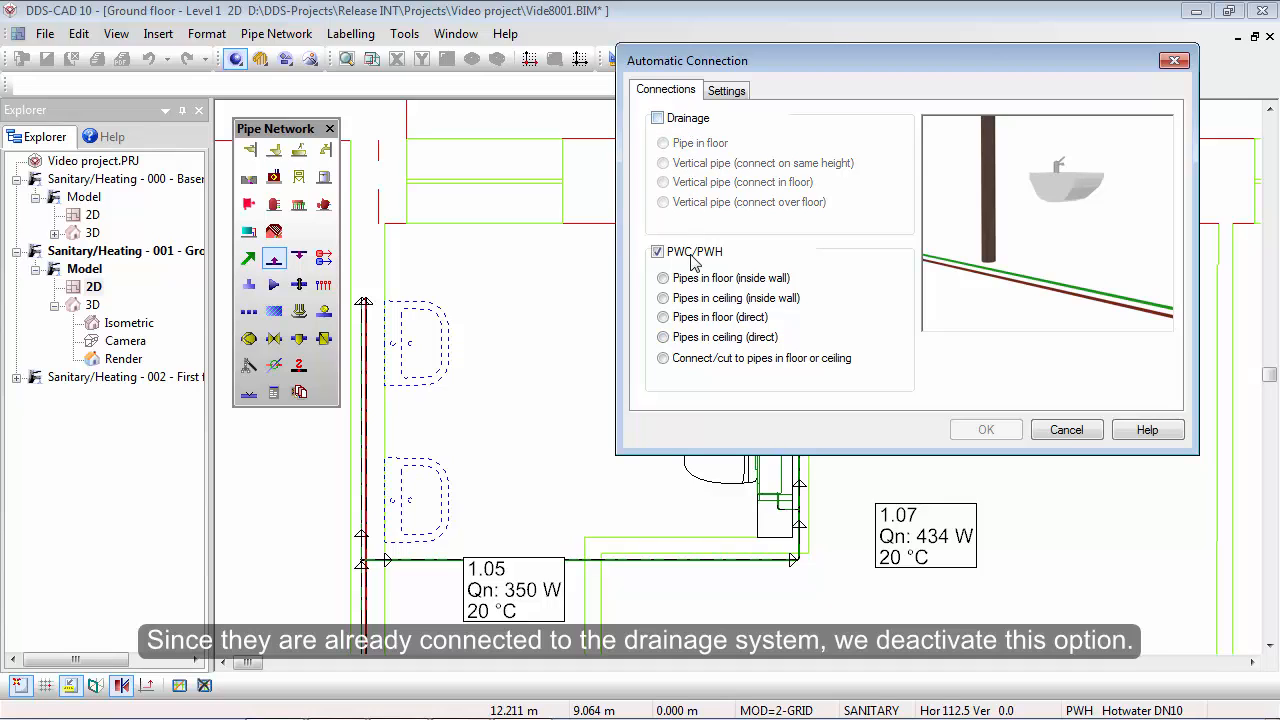
click(698, 342)
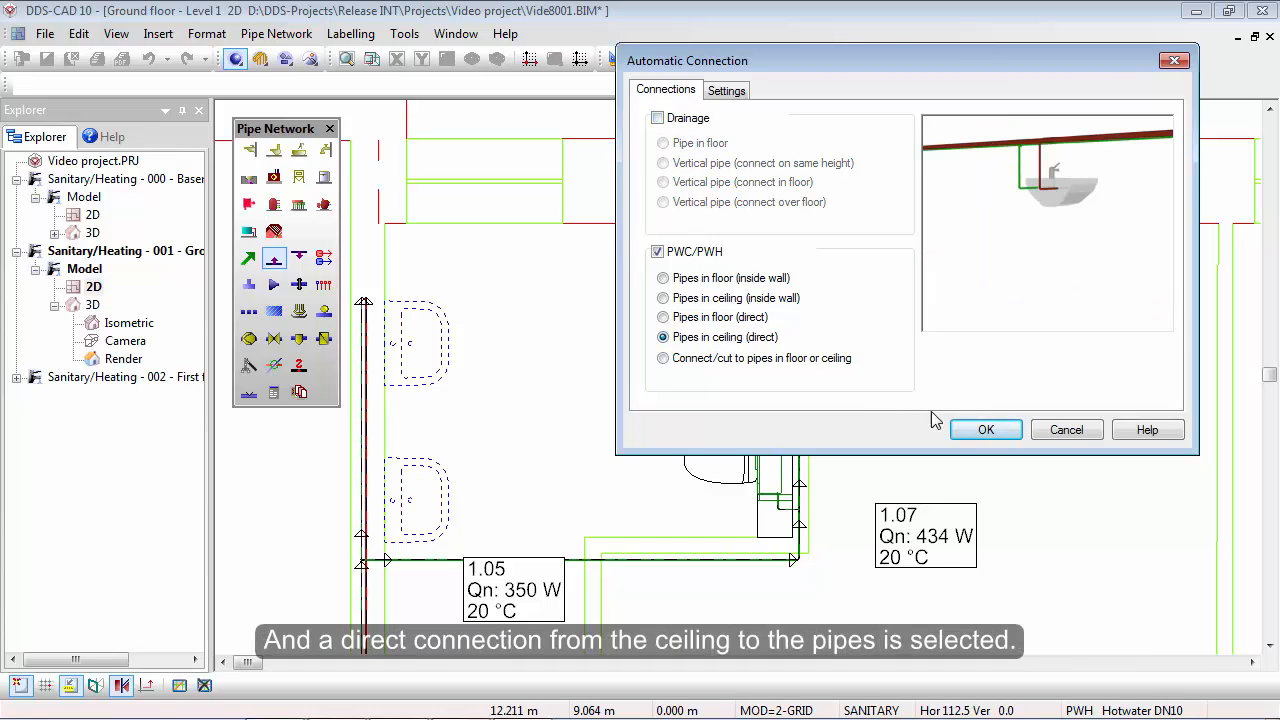
click(972, 432)
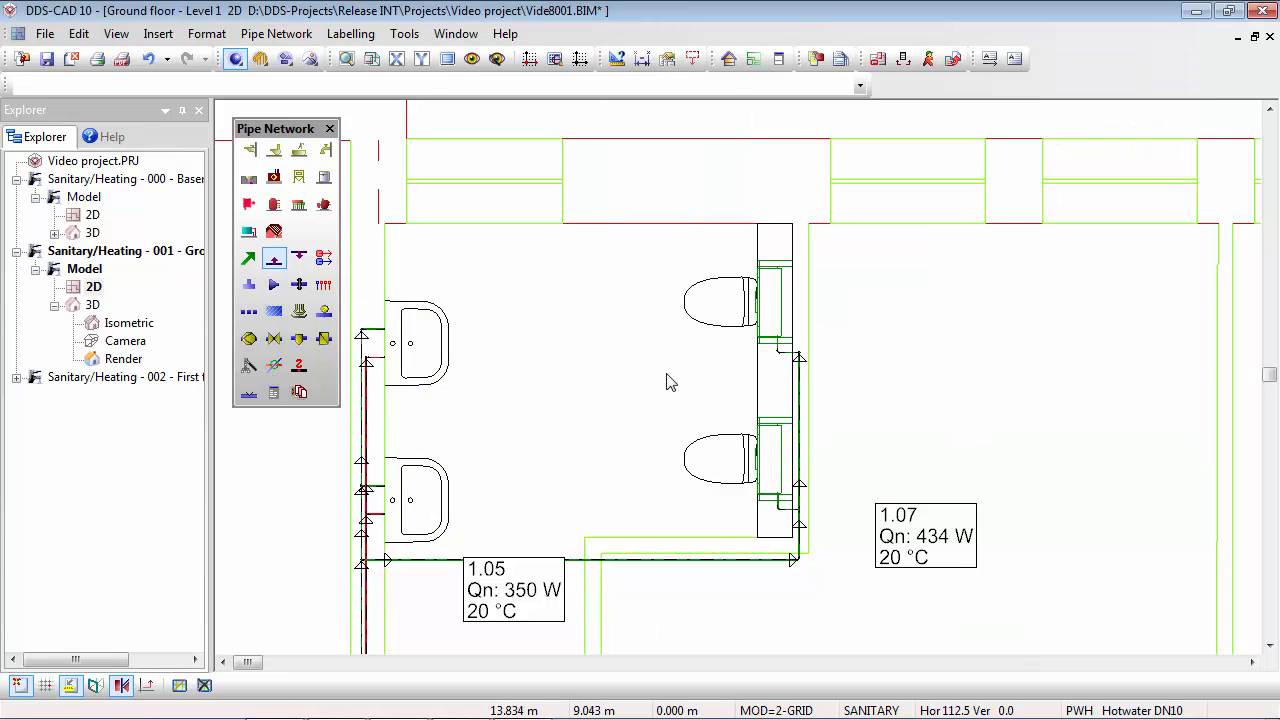
Insert a 90° 12/12/12 copper tee in the farther wash basin's hot water connection, with a Right-rotated branch of 12x1 mm copper pipe
click(249, 260)
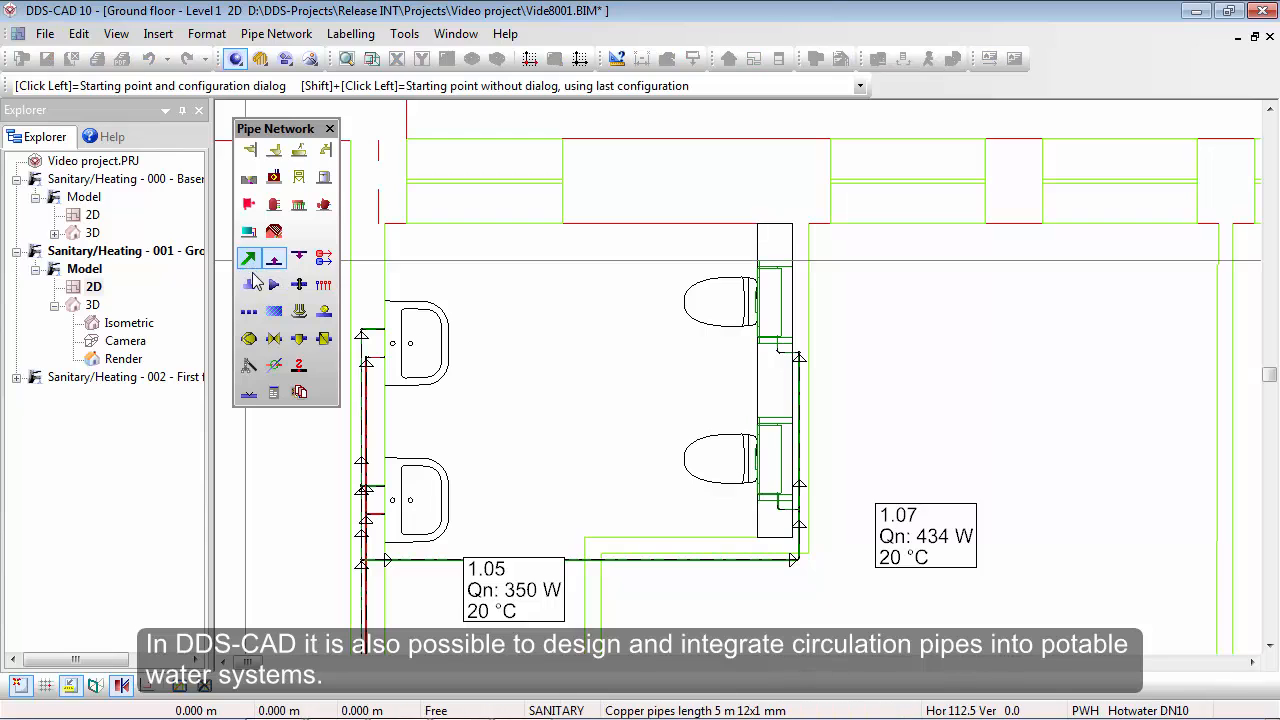
scroll(352, 358, up, 5)
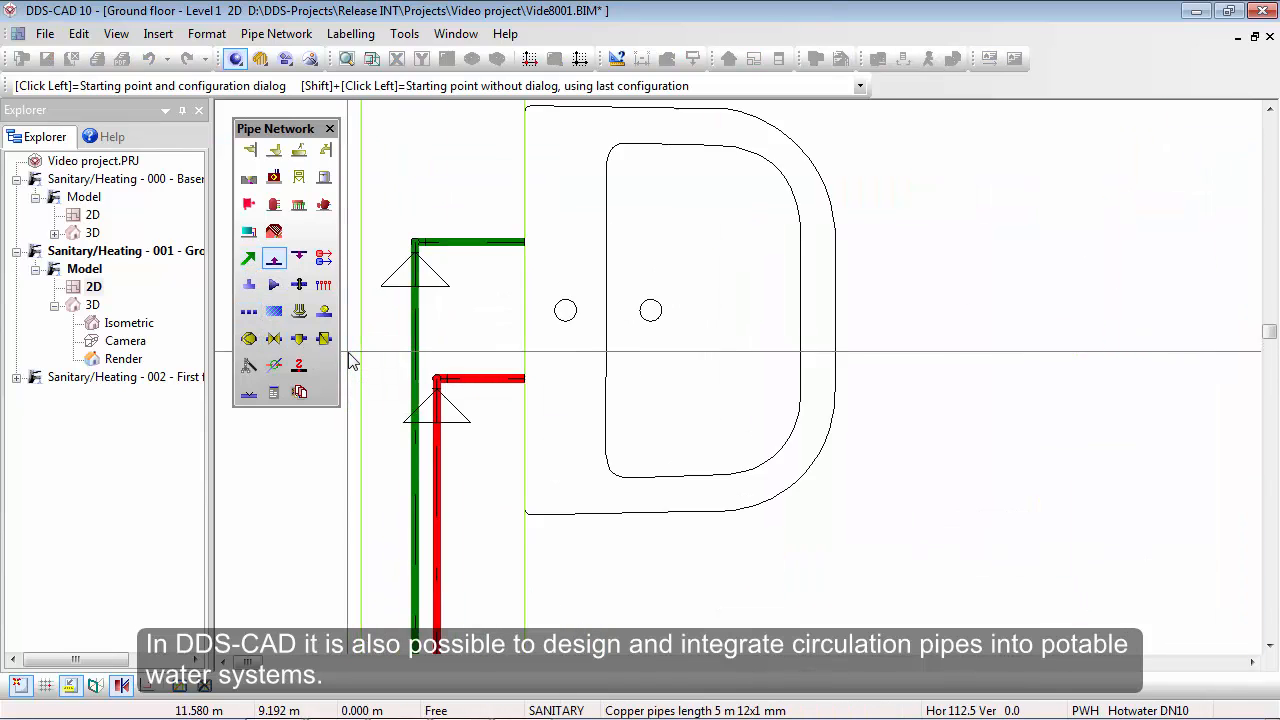
click(520, 388)
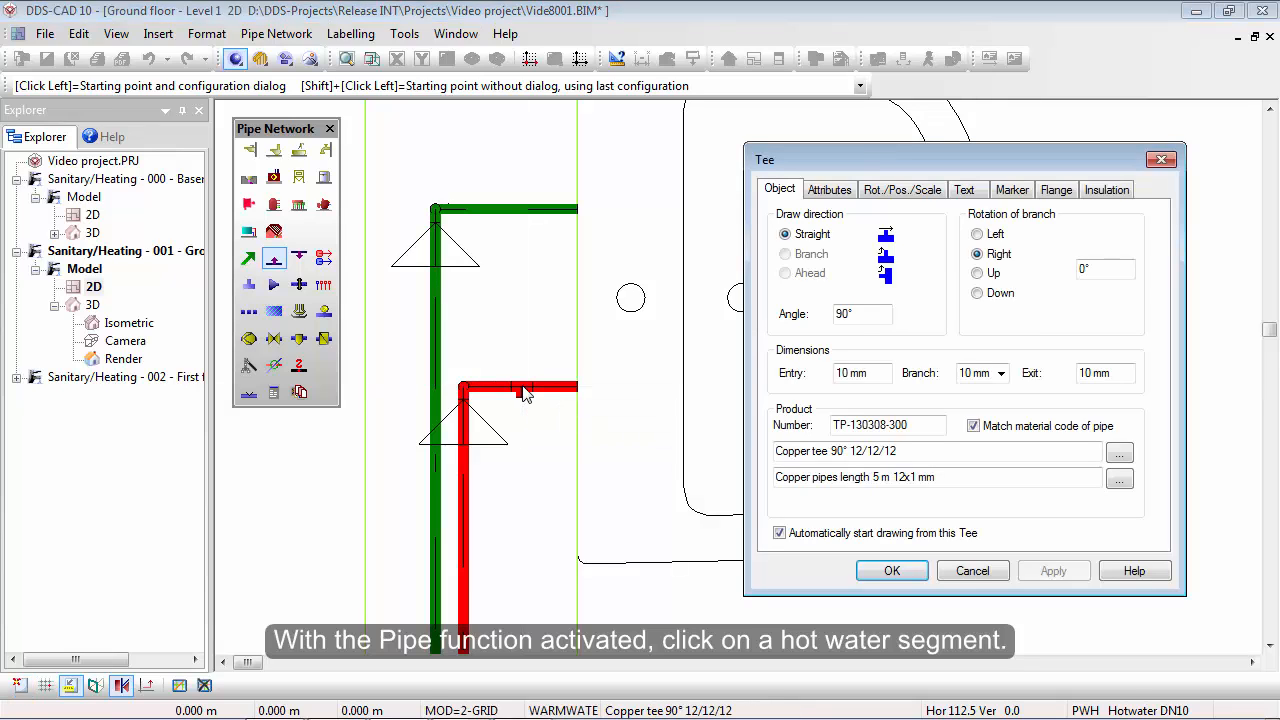
click(892, 570)
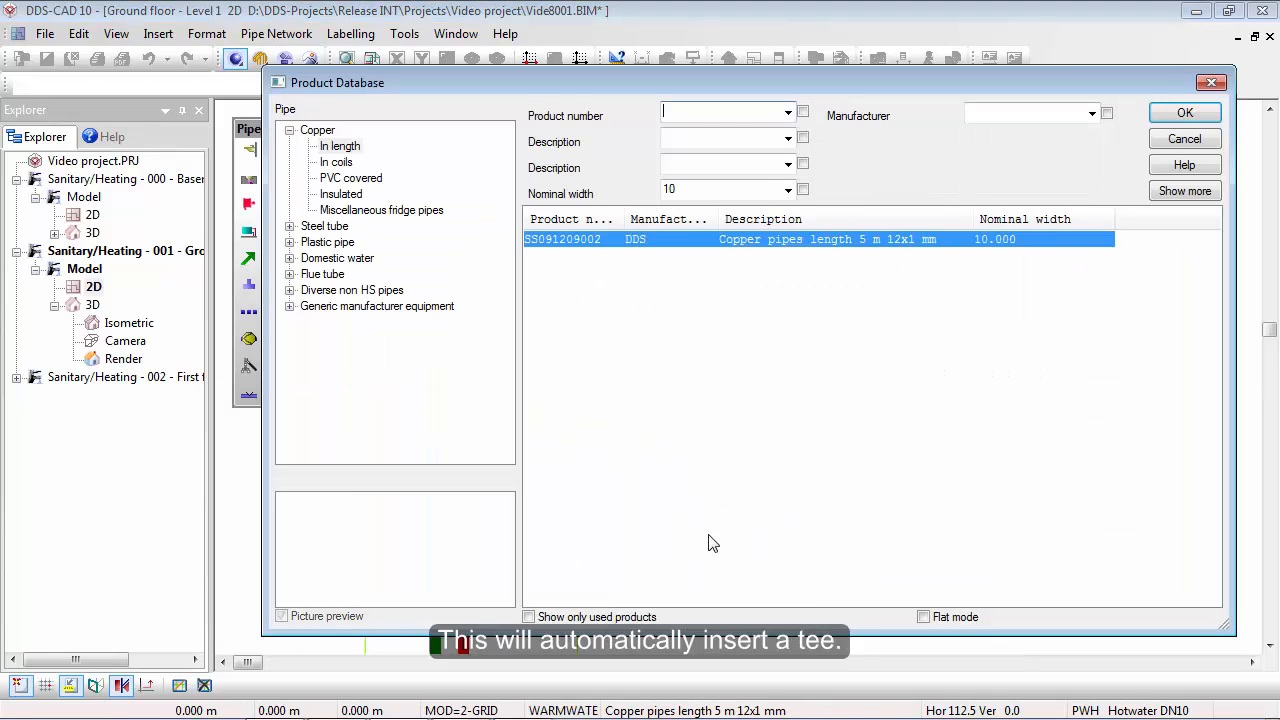
click(1176, 113)
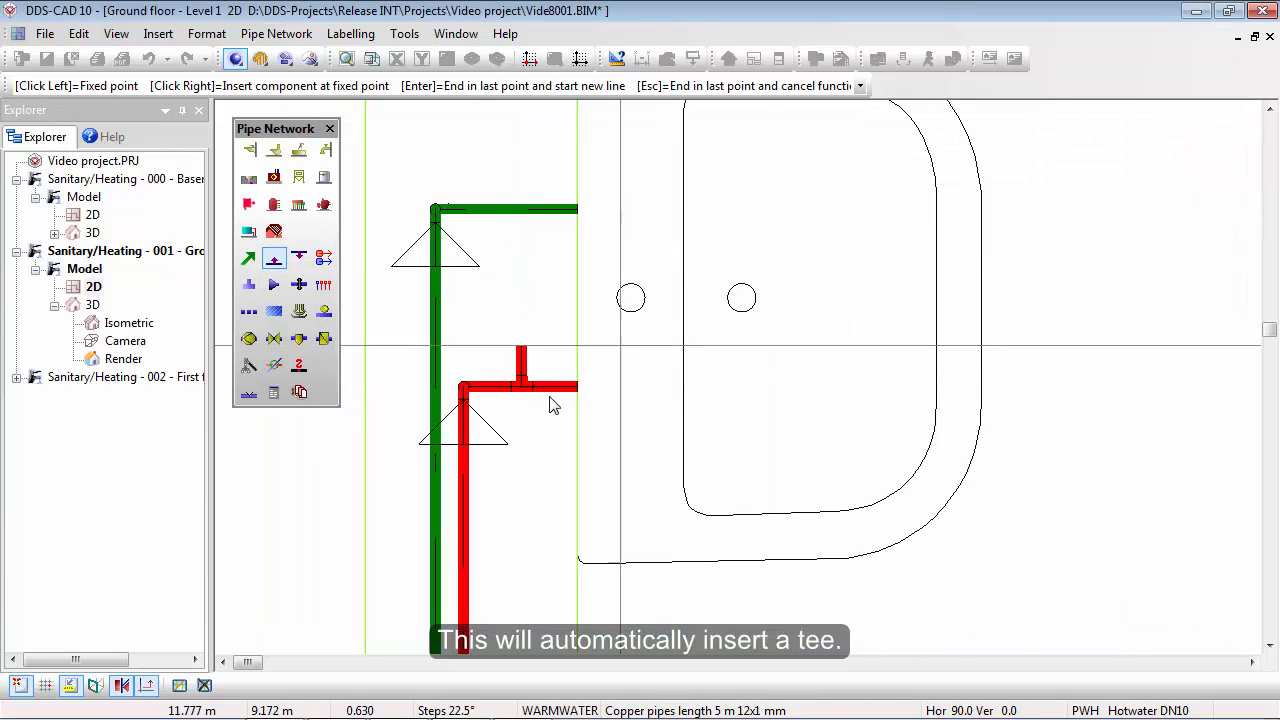
Change the medium of the pipe starting from the tee to PWH-C Circulation
right_click(522, 483)
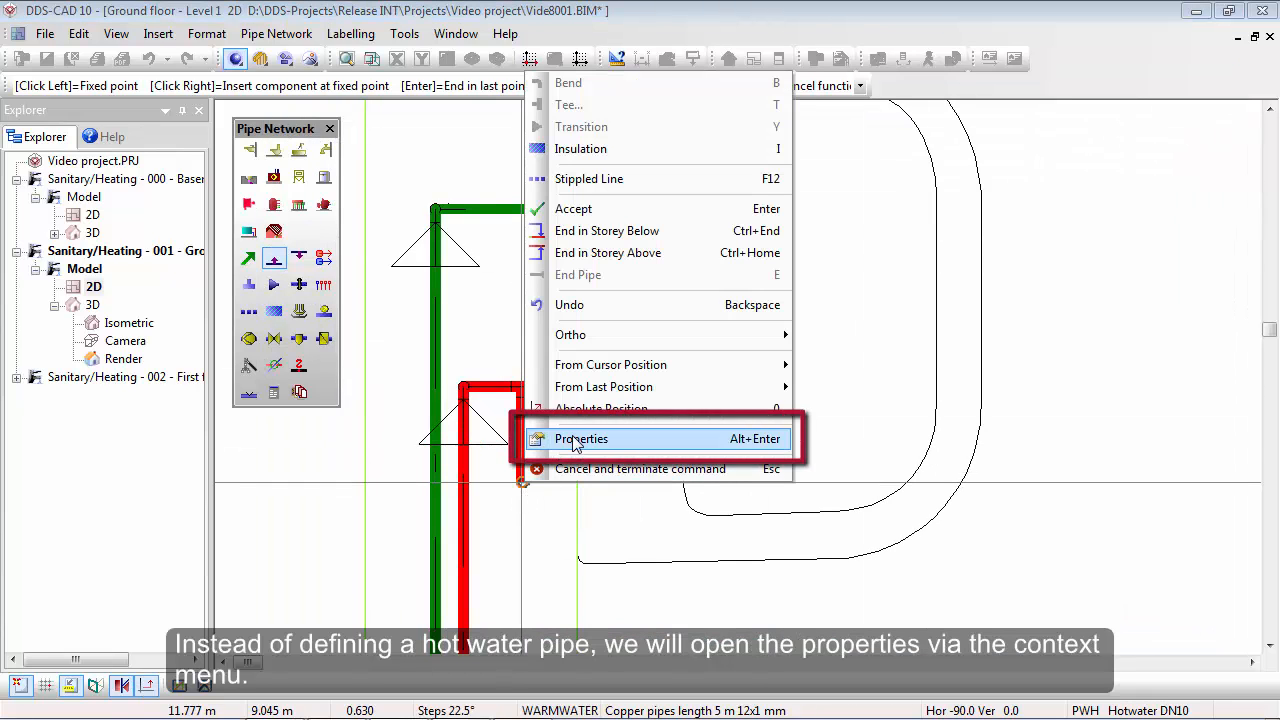
click(576, 439)
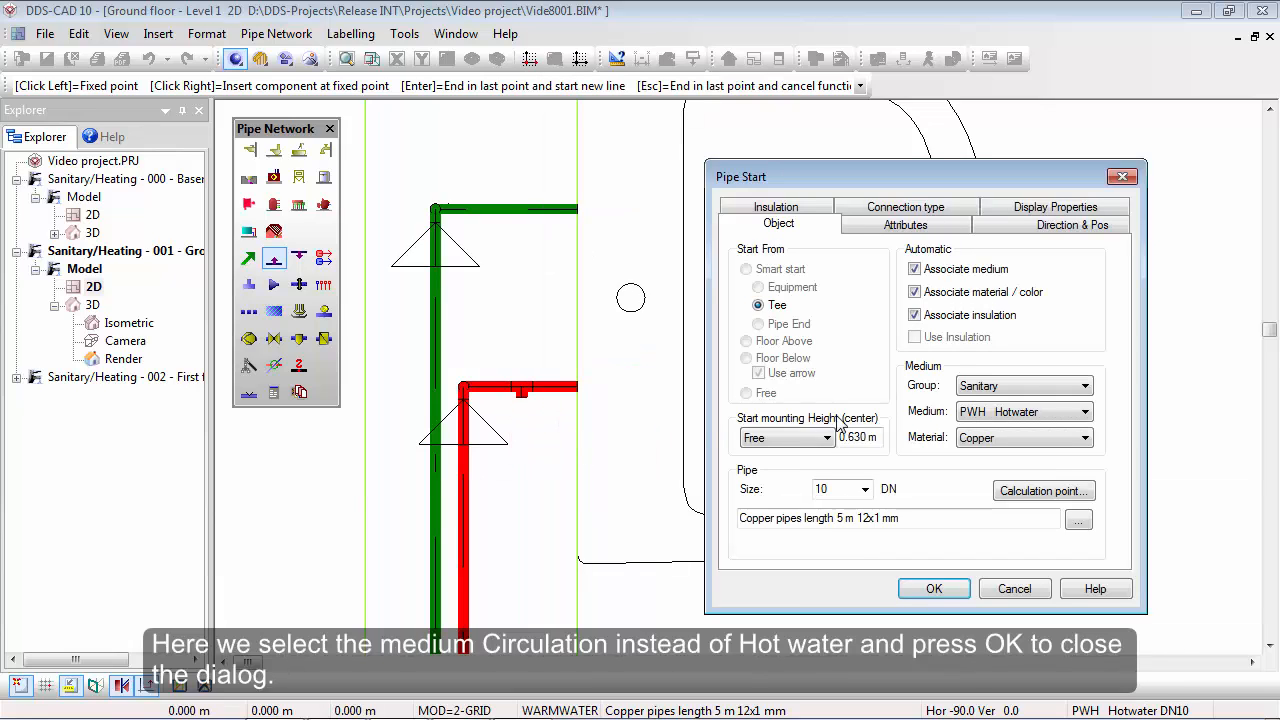
click(1083, 412)
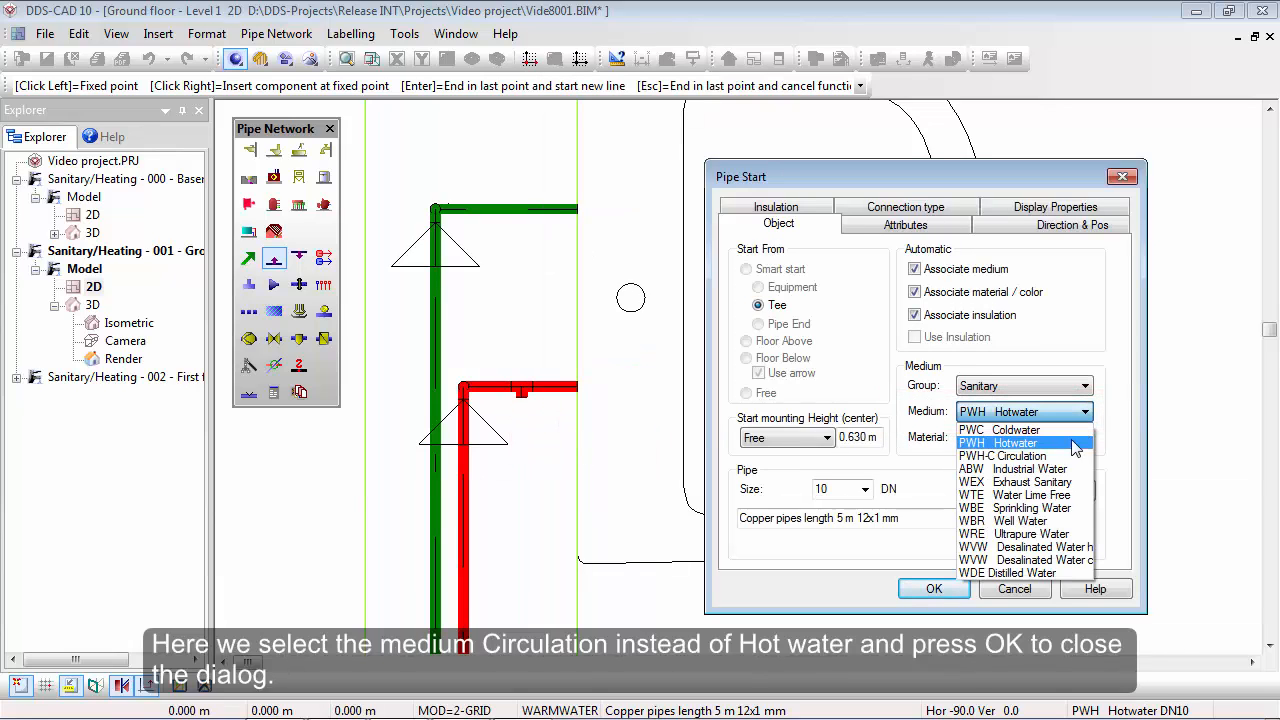
click(1071, 455)
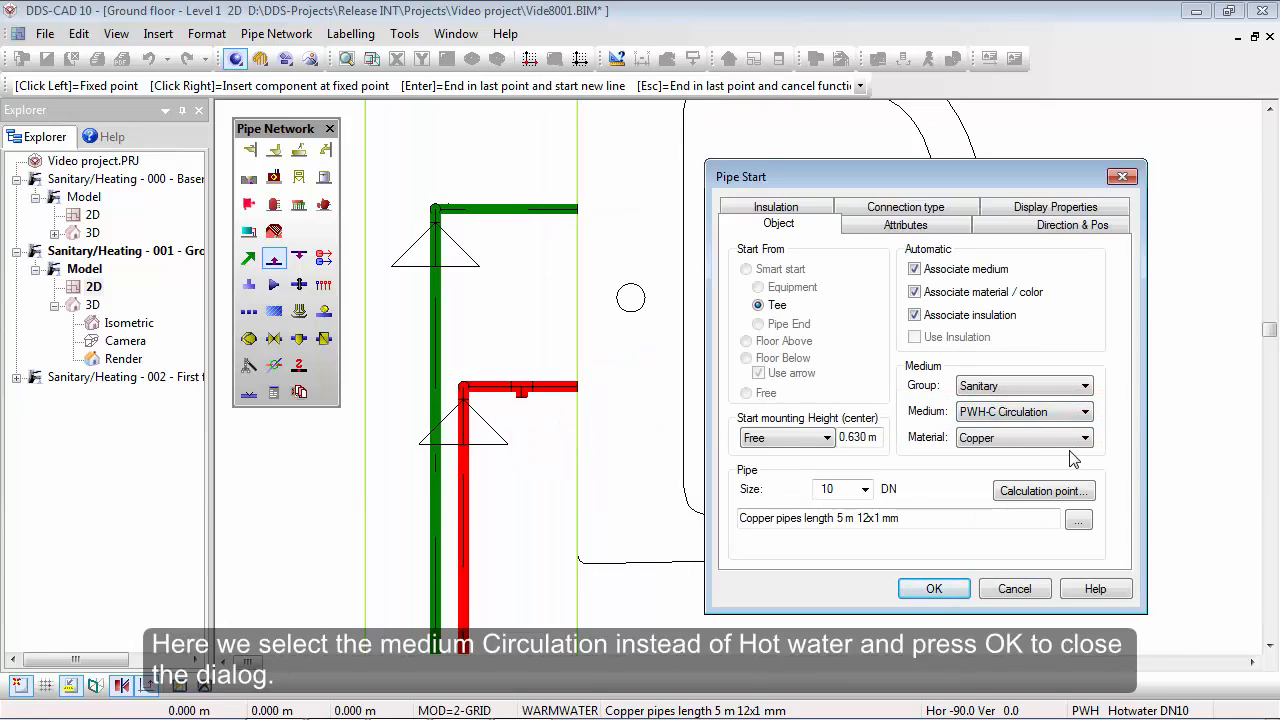
click(933, 588)
Route the circulation pipe beside the hot water pipe to the hallway wall and raise it there to an absolute height of 2.5 m
scroll(627, 408, up, 2)
scroll(627, 408, down, 4)
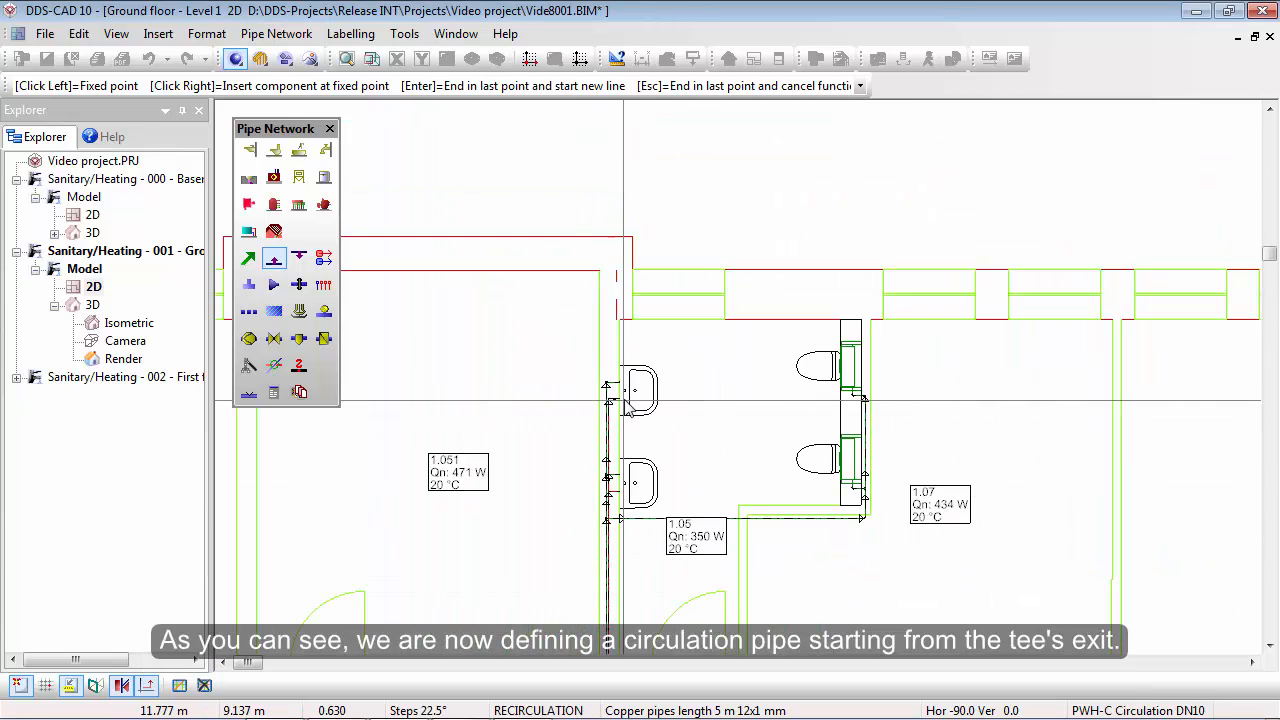
scroll(646, 553, up, 4)
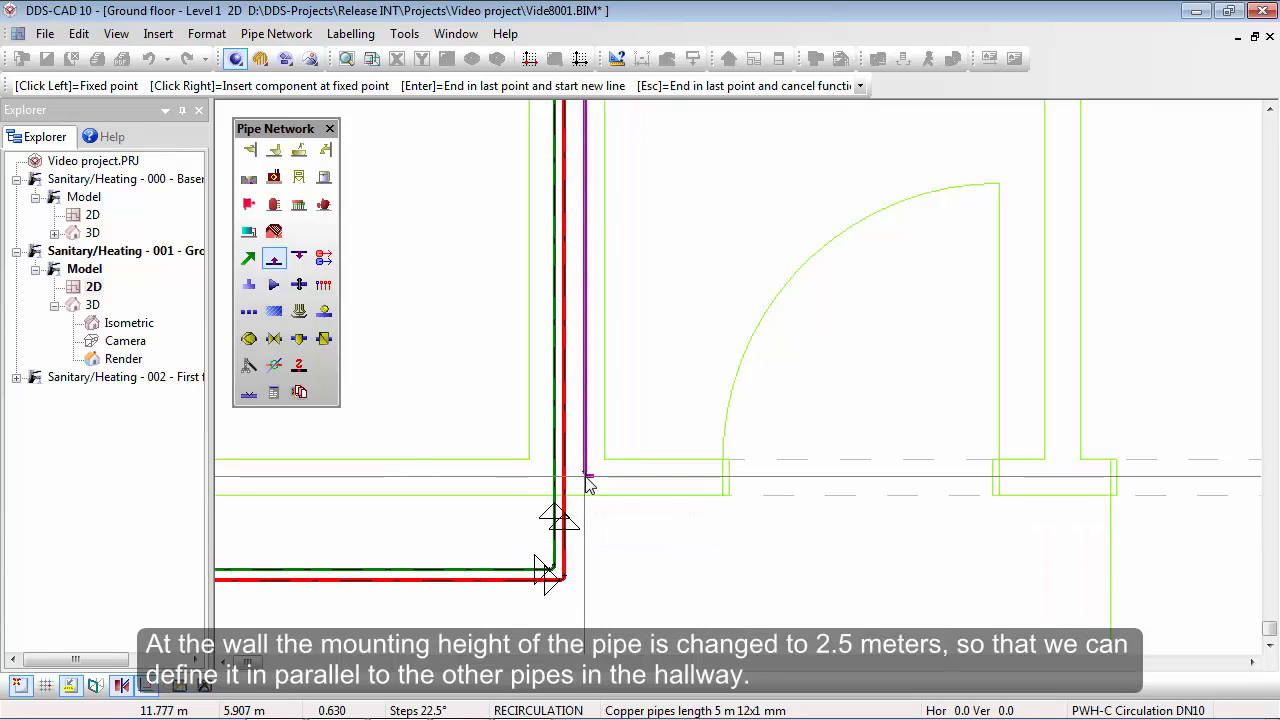
right_click(588, 483)
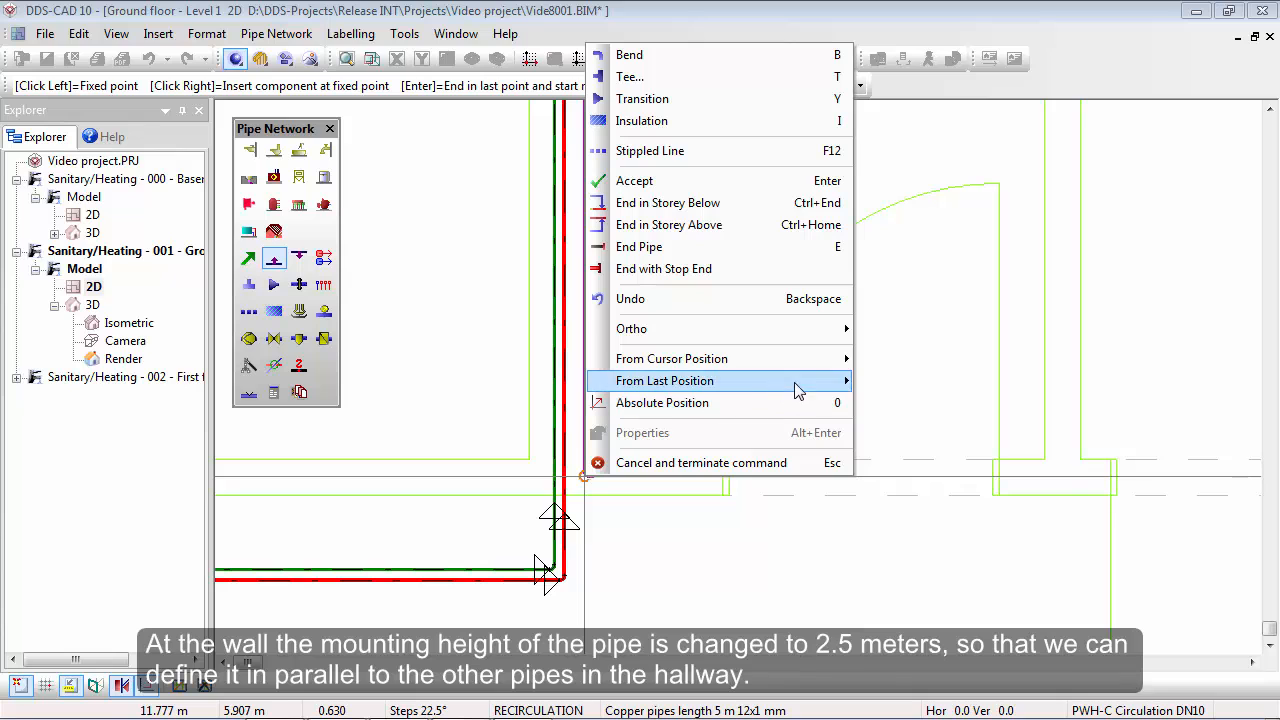
mouse_move(760, 381)
click(933, 469)
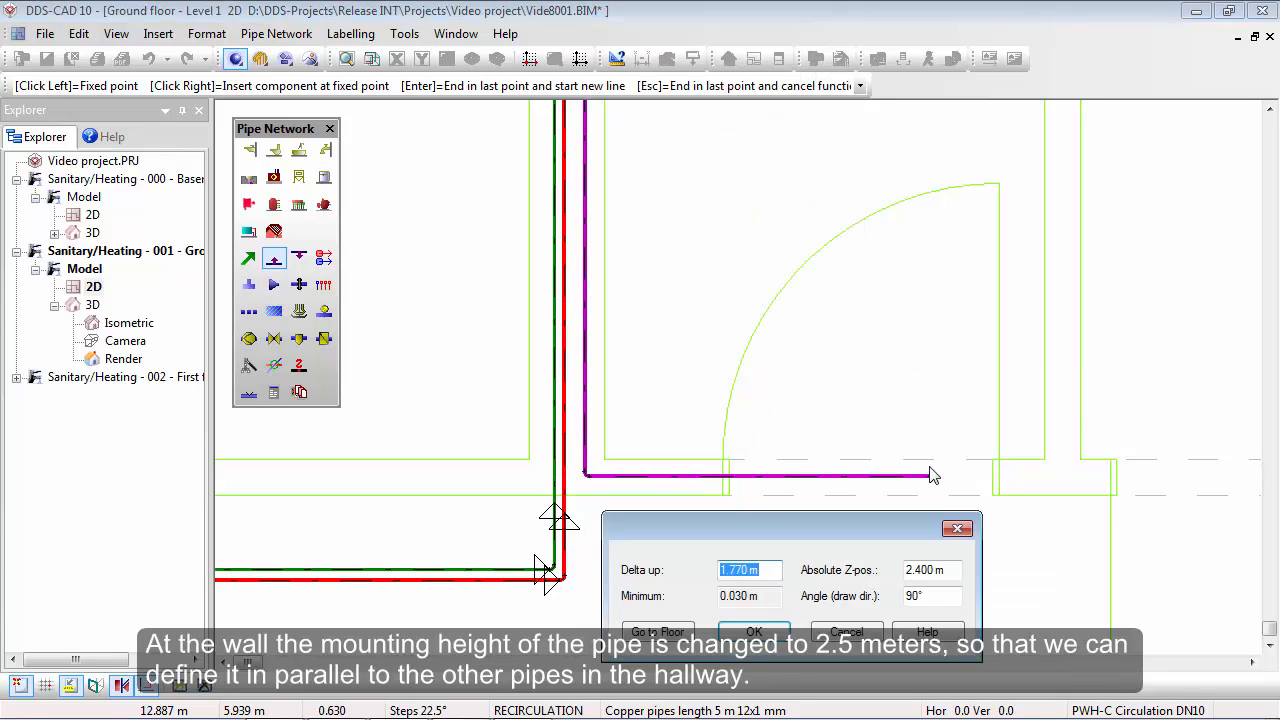
text(2.)
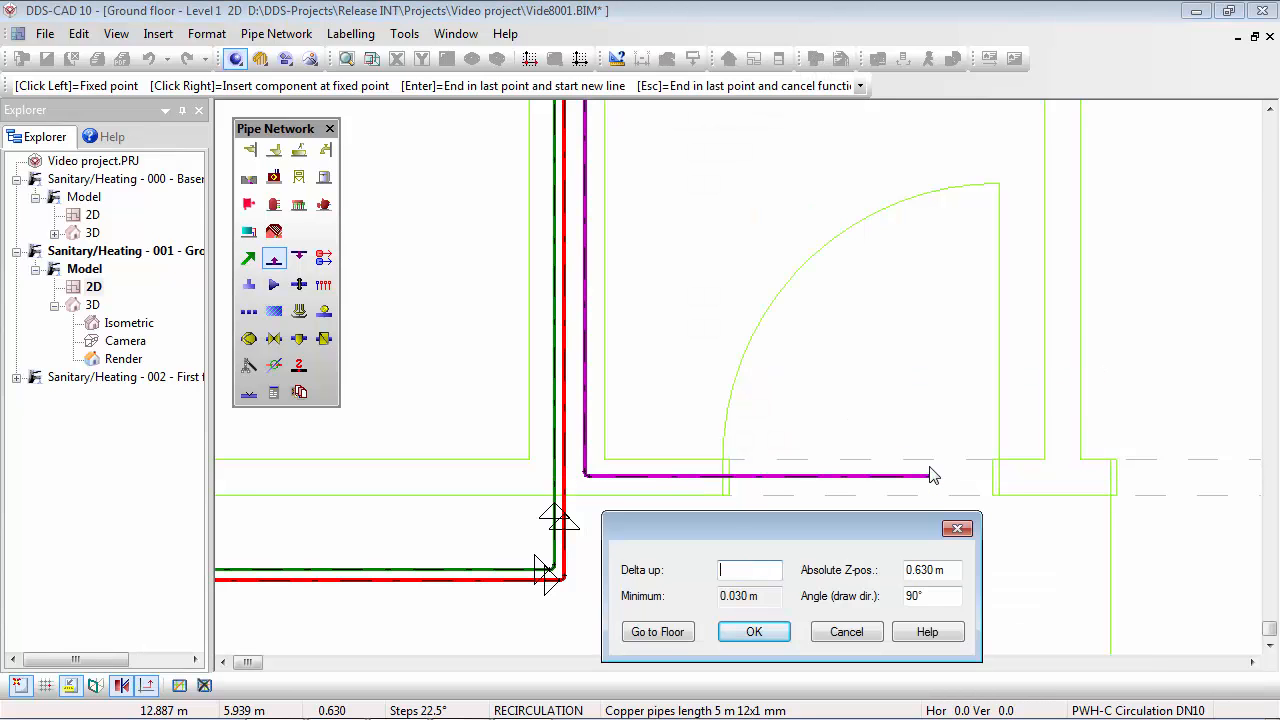
key(Tab)
text(2.)
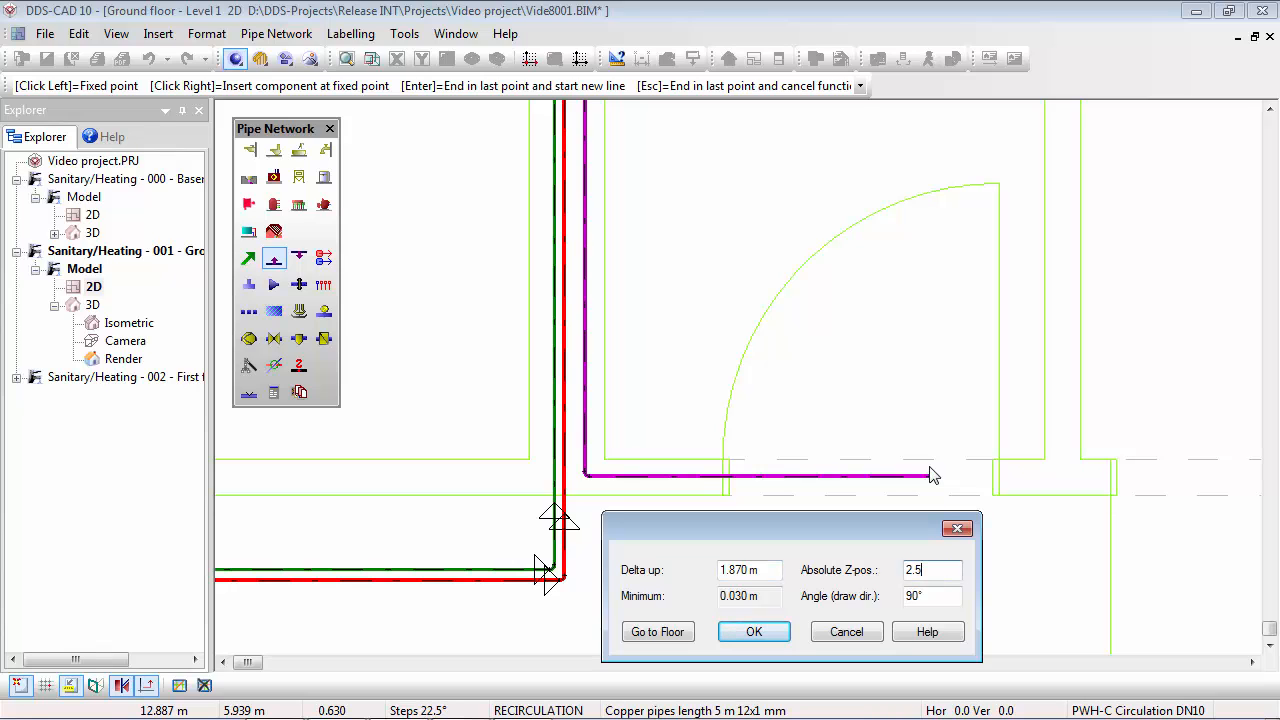
click(773, 634)
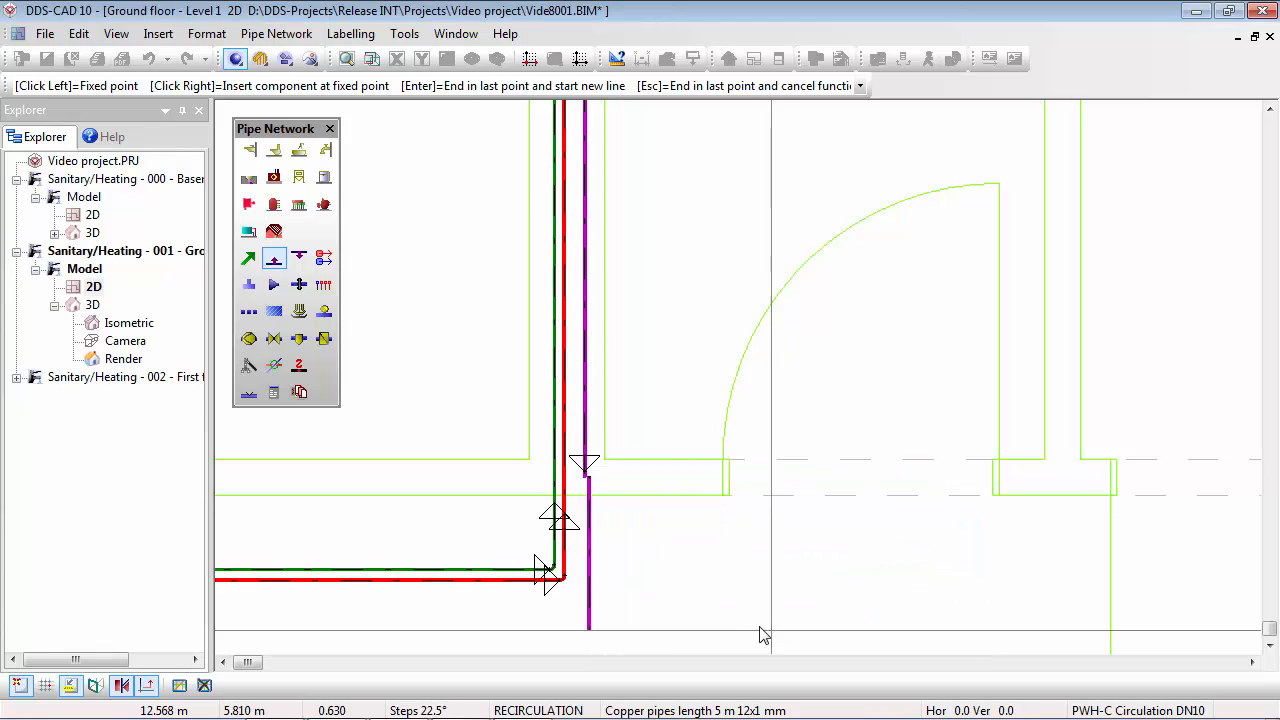
Route the circulation pipe parallel to the hot water pipe along the hallway, ending it level with the other pipes' start
click(583, 598)
scroll(804, 552, down, 4)
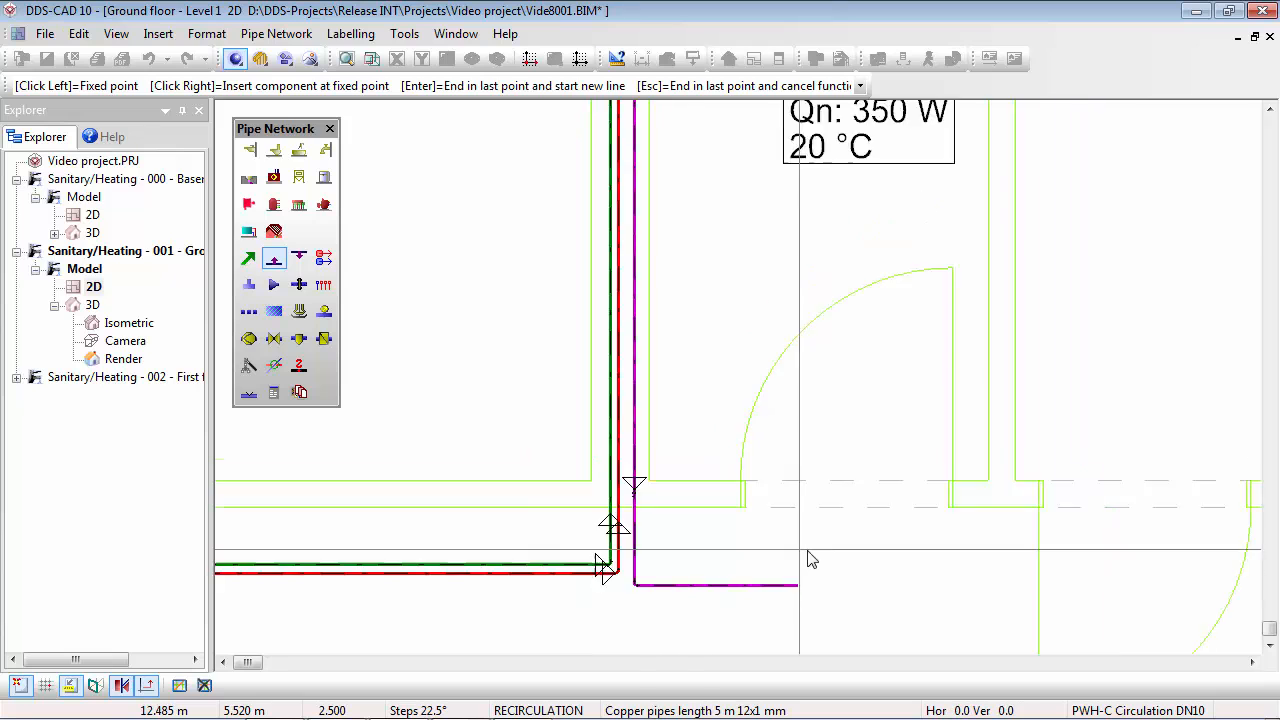
scroll(368, 554, up, 5)
scroll(421, 556, up, 2)
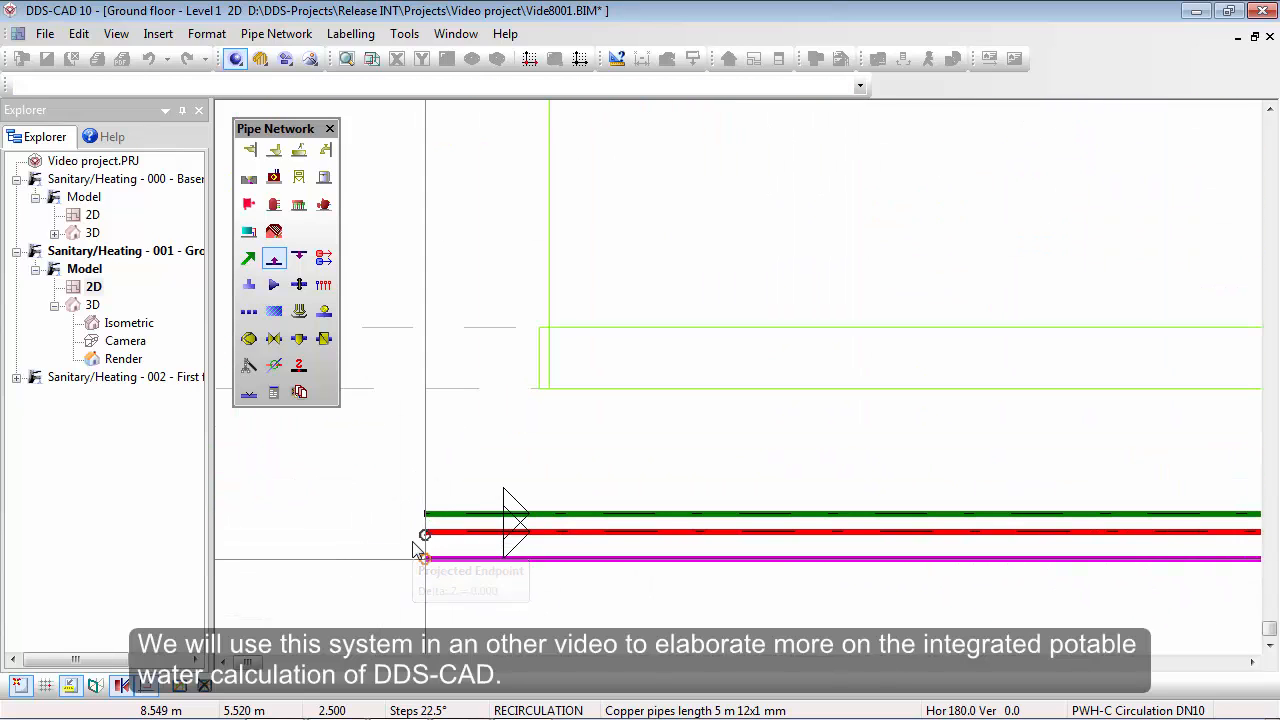
key(Escape)
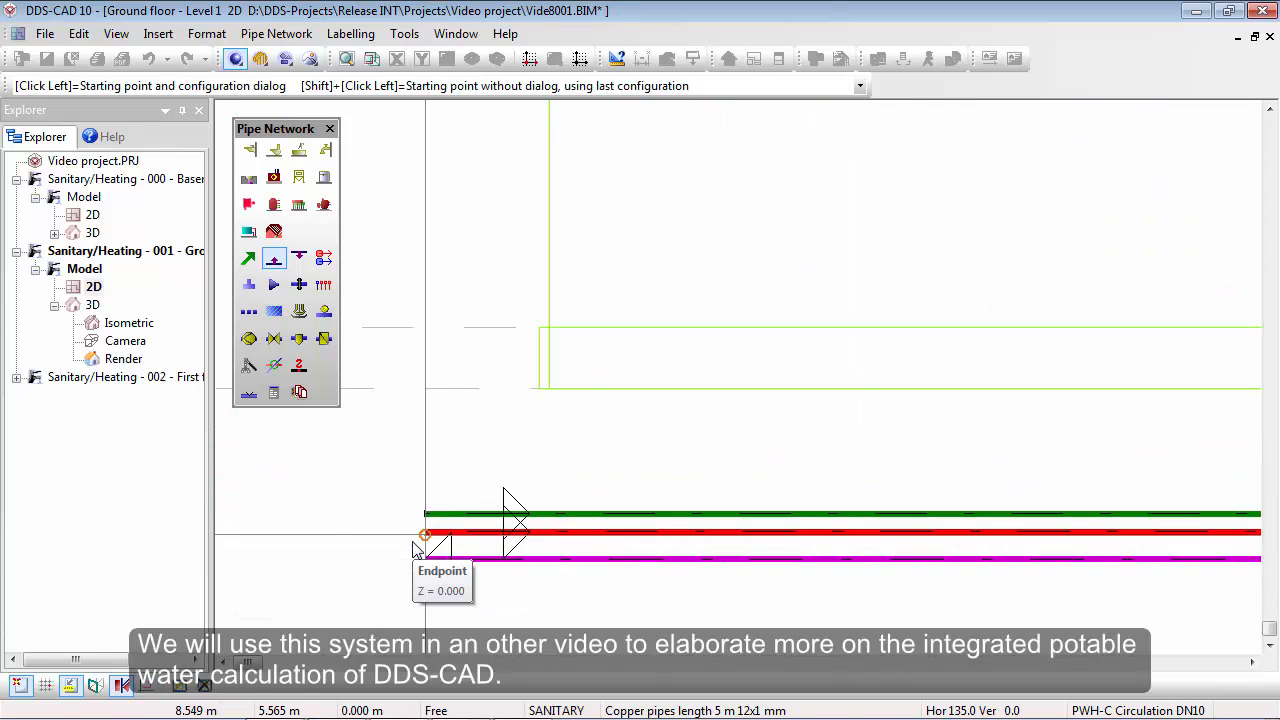
key(Escape)
scroll(412, 543, down, 3)
scroll(418, 549, down, 3)
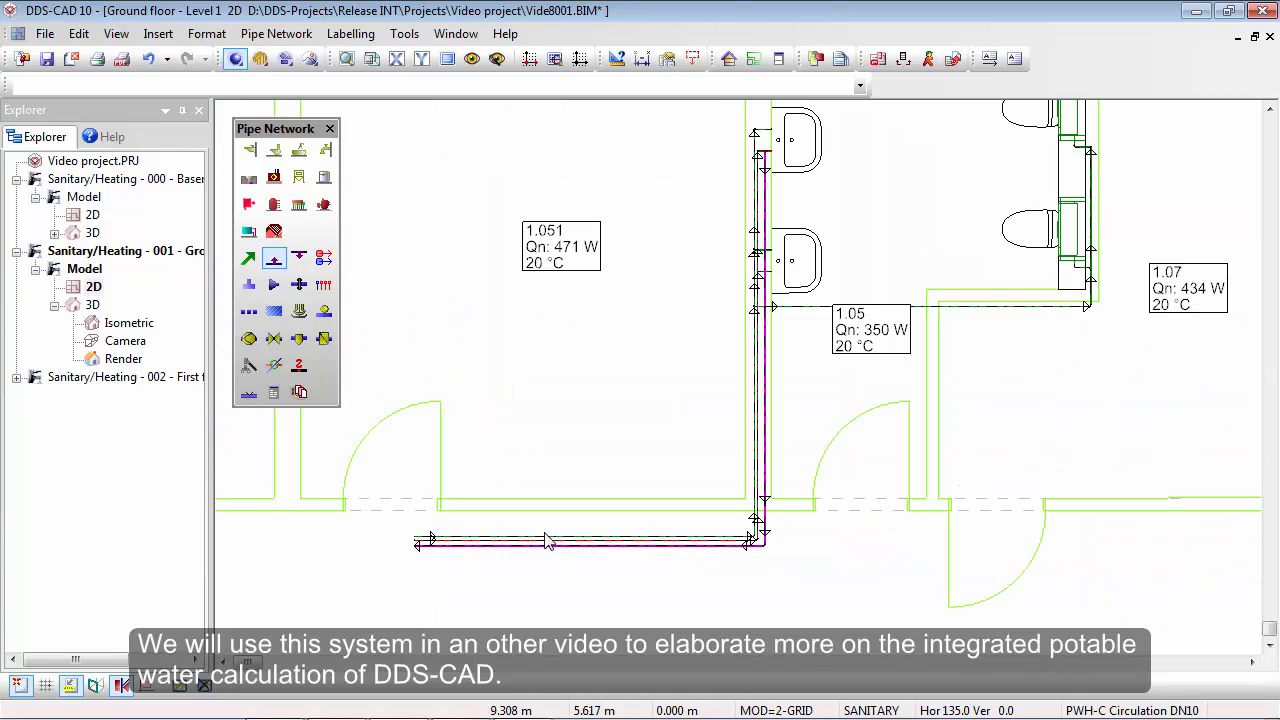